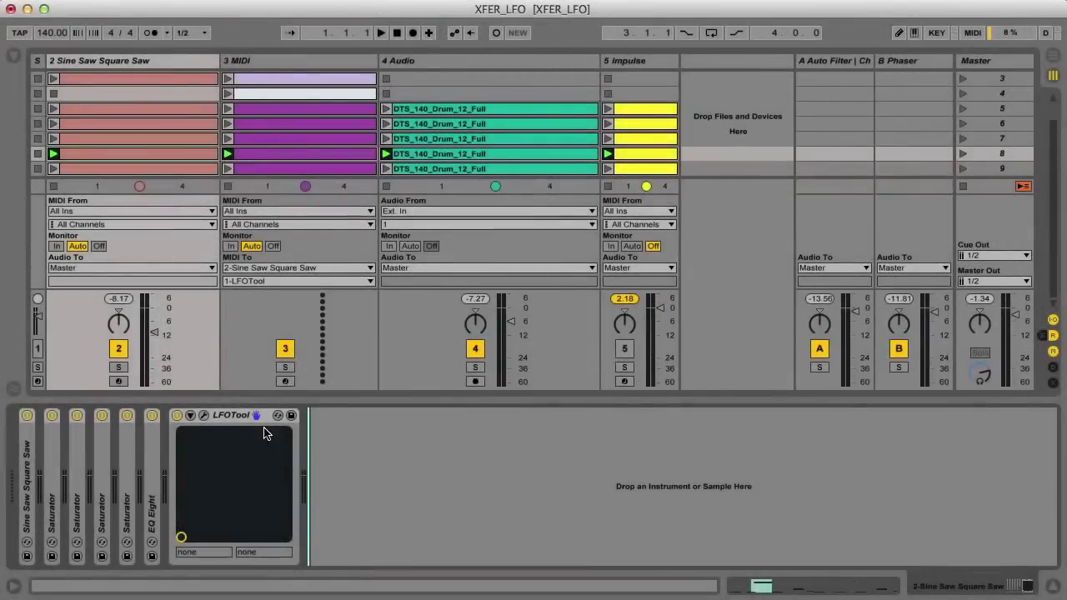
Open LFOTool's editor on Sine Saw Square Saw and step through graphs 2, 3, 4, 5, then back to 1
{"action": "left_click", "coordinate": [205, 415]}
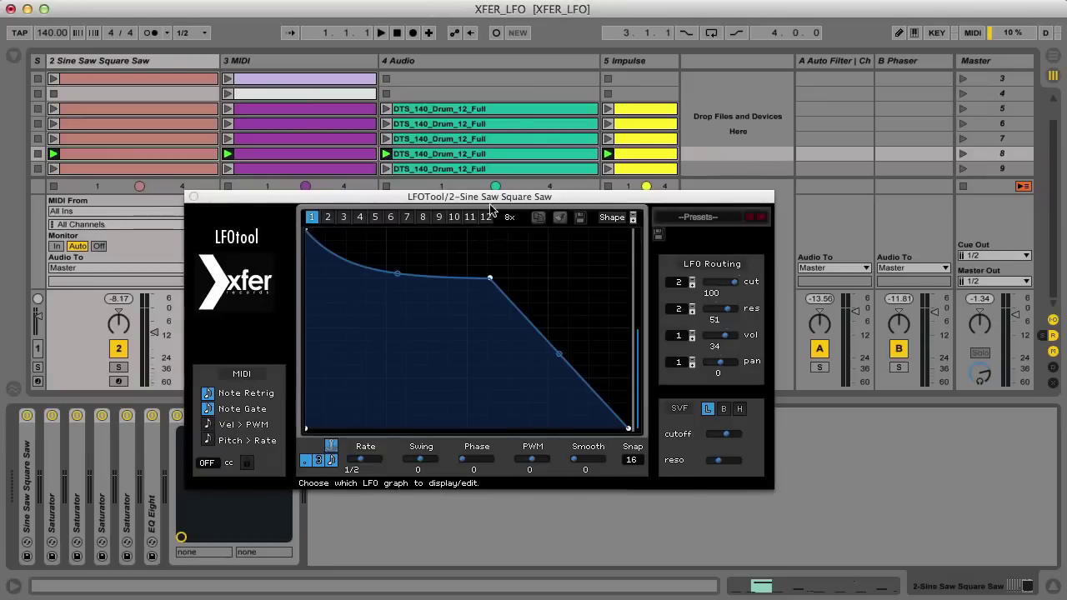
{"action": "left_click_drag", "start_coordinate": [489, 198], "coordinate": [493, 156]}
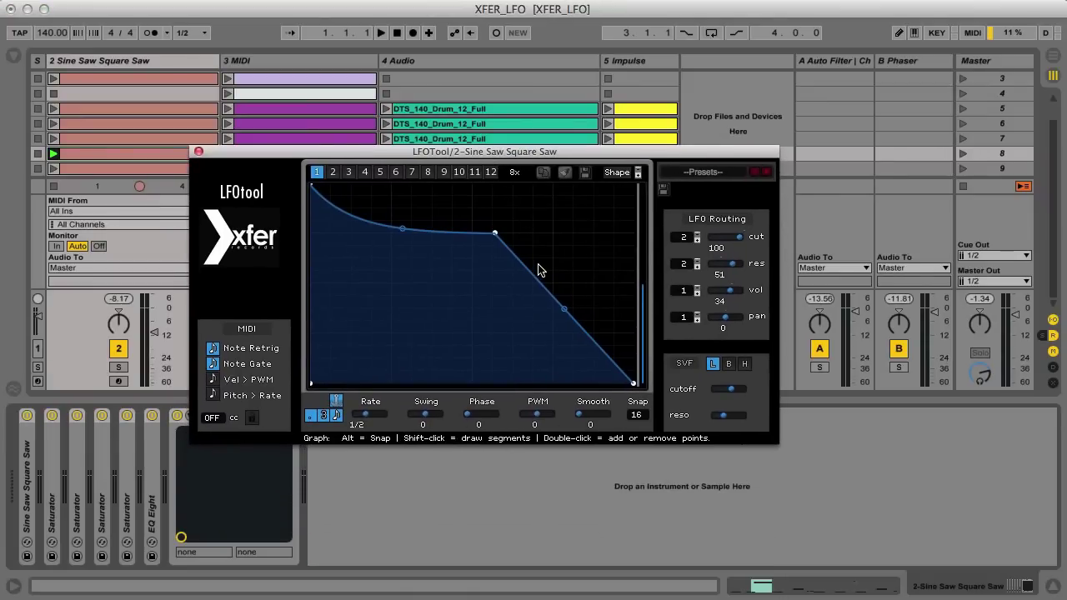
{"action": "left_click_drag", "start_coordinate": [352, 156], "coordinate": [348, 196]}
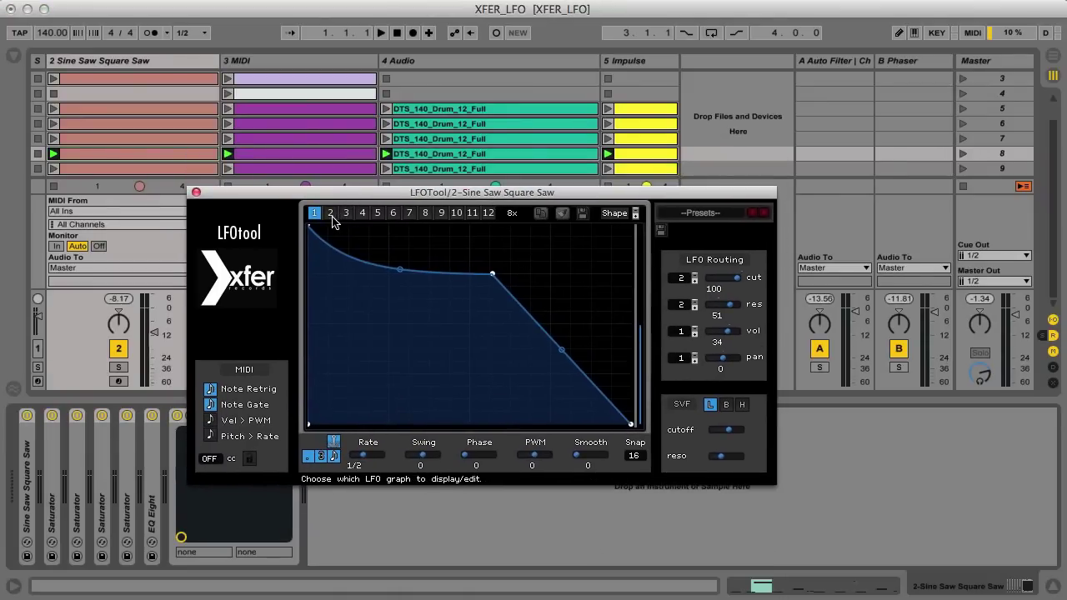
{"action": "left_click", "coordinate": [331, 214]}
{"action": "left_click", "coordinate": [347, 214]}
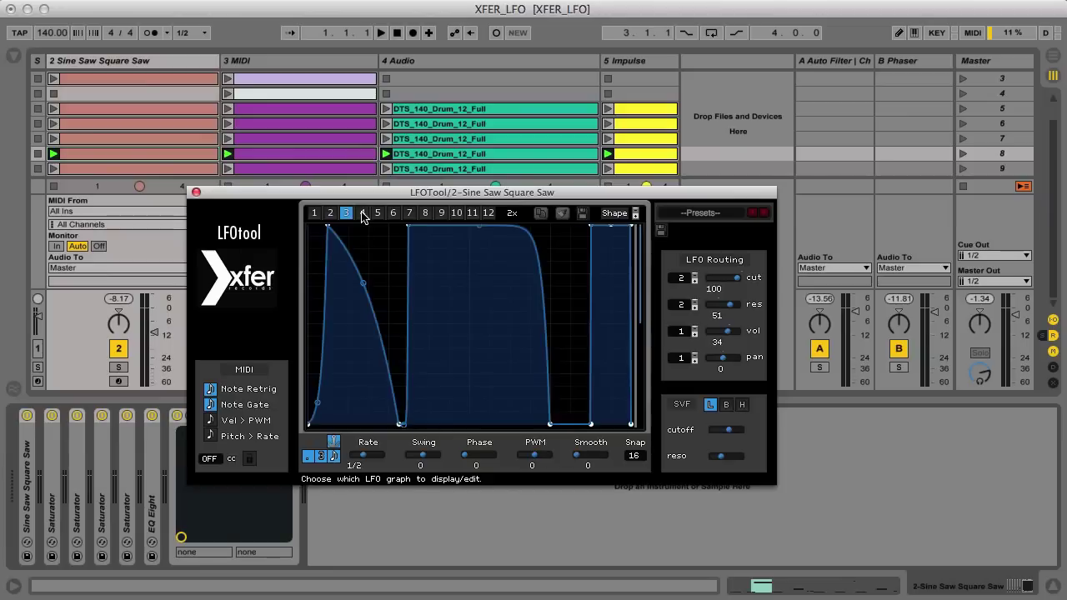
{"action": "left_click", "coordinate": [364, 215]}
{"action": "left_click", "coordinate": [376, 215]}
{"action": "left_click", "coordinate": [331, 215]}
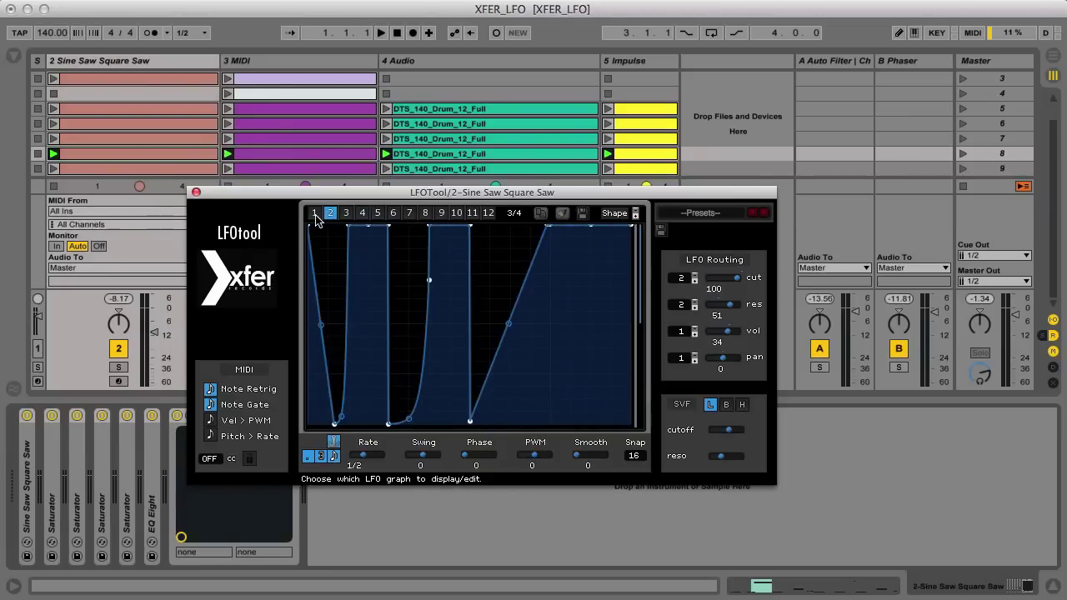
{"action": "left_click", "coordinate": [314, 214]}
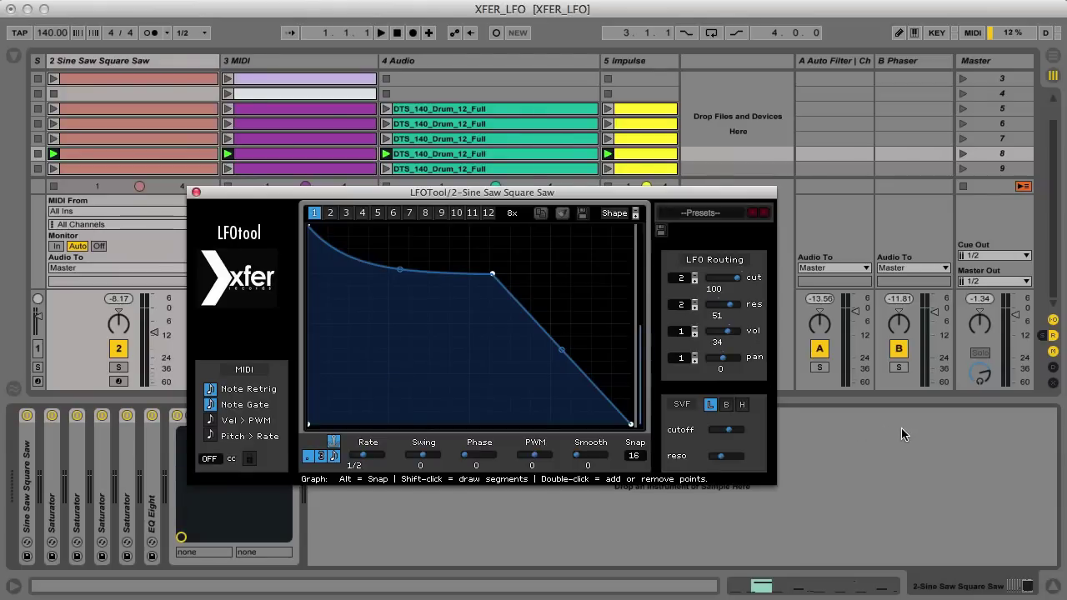
Launch scenes 5, 6 and 5 again to hear the graphs drive the synth
{"action": "key", "text": "Up"}
{"action": "key", "text": "Up"}
{"action": "key", "text": "Up"}
{"action": "key", "text": "Return"}
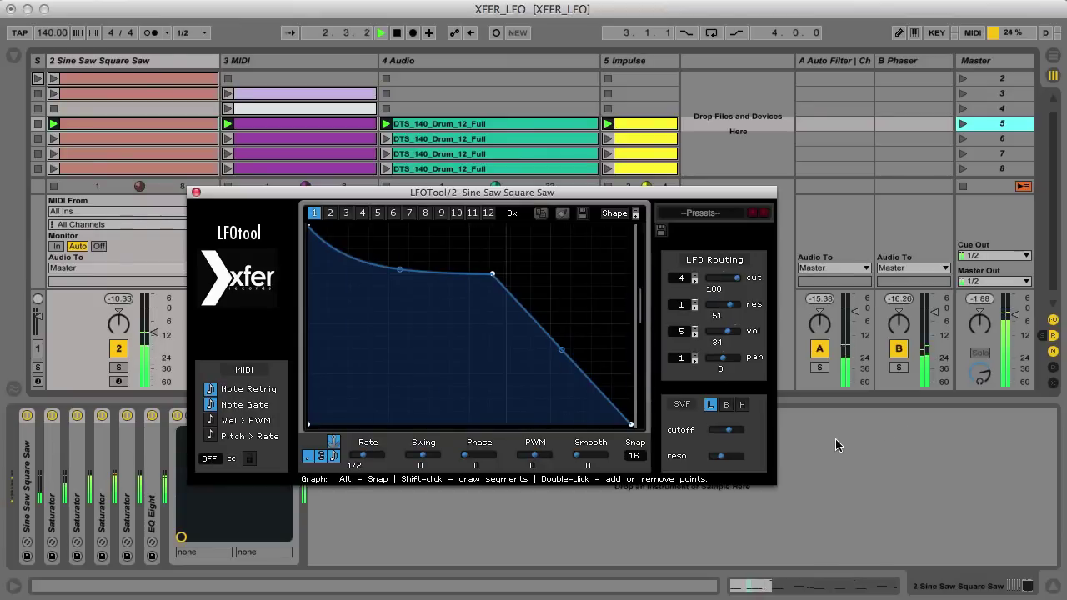
{"action": "key", "text": "Down"}
{"action": "key", "text": "Return"}
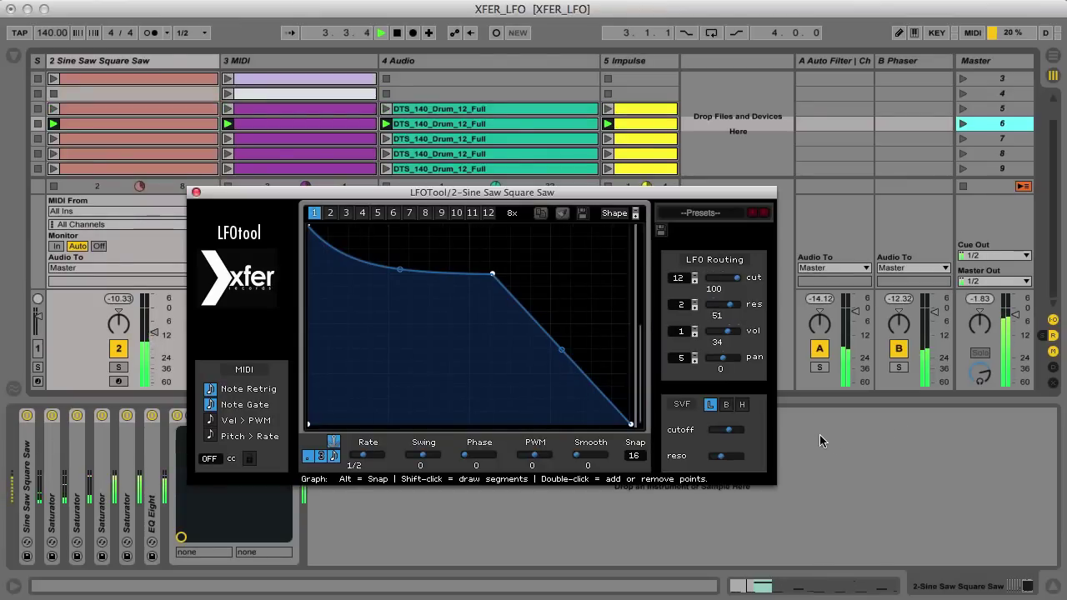
{"action": "key", "text": "Up"}
{"action": "key", "text": "Return"}
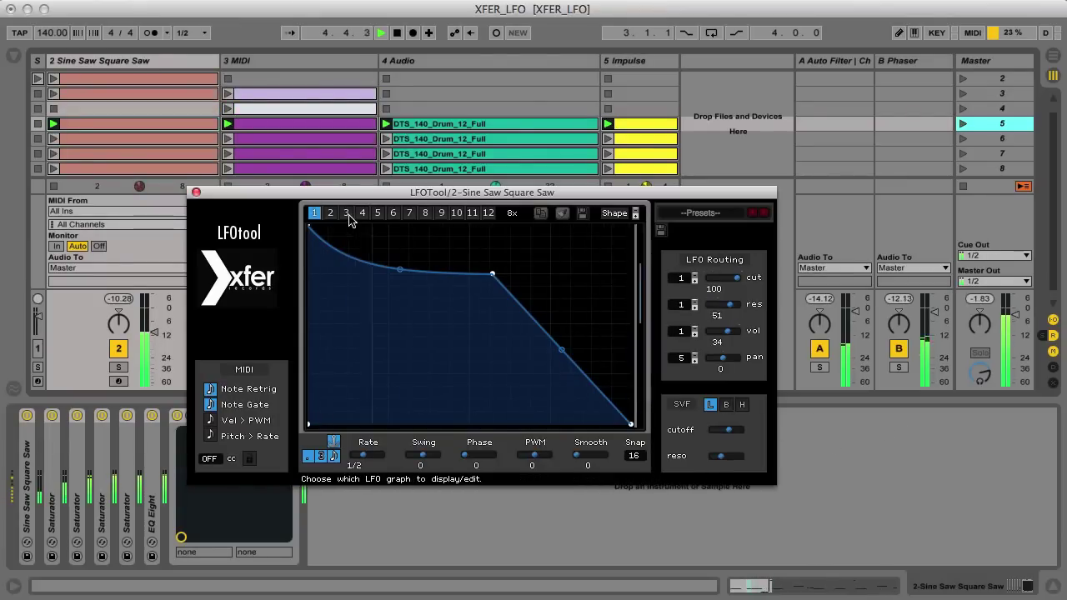
Switch between graphs 3, 4 and 2 while launching scenes 9, 7 and 5
{"action": "left_click", "coordinate": [346, 215]}
{"action": "left_click", "coordinate": [362, 214]}
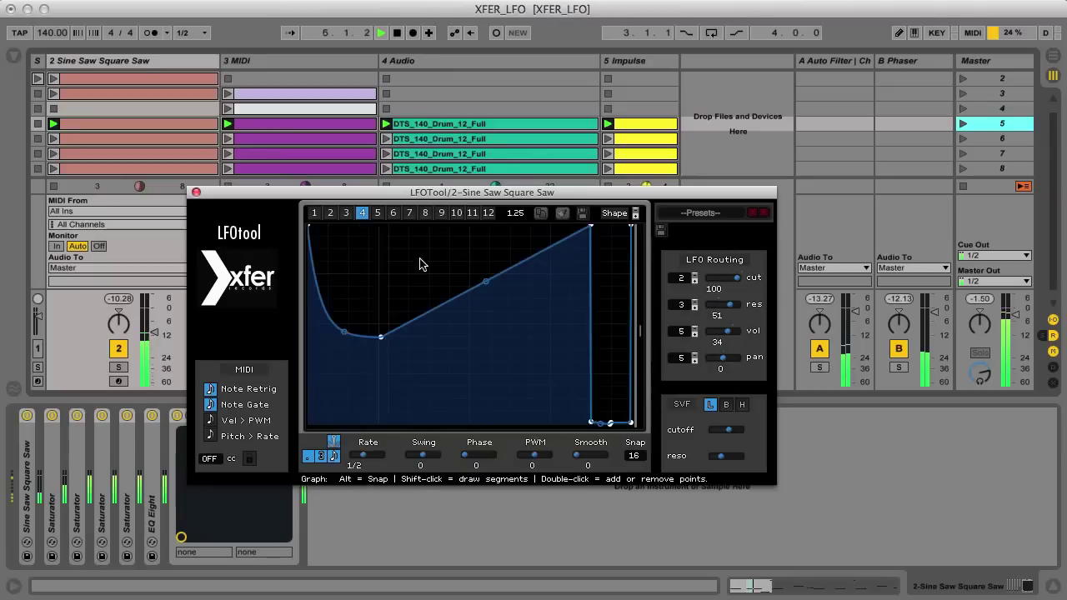
{"action": "key", "text": "Down"}
{"action": "key", "text": "Down"}
{"action": "key", "text": "Down"}
{"action": "key", "text": "Down"}
{"action": "key", "text": "Return"}
{"action": "key", "text": "Up"}
{"action": "key", "text": "Up"}
{"action": "key", "text": "Return"}
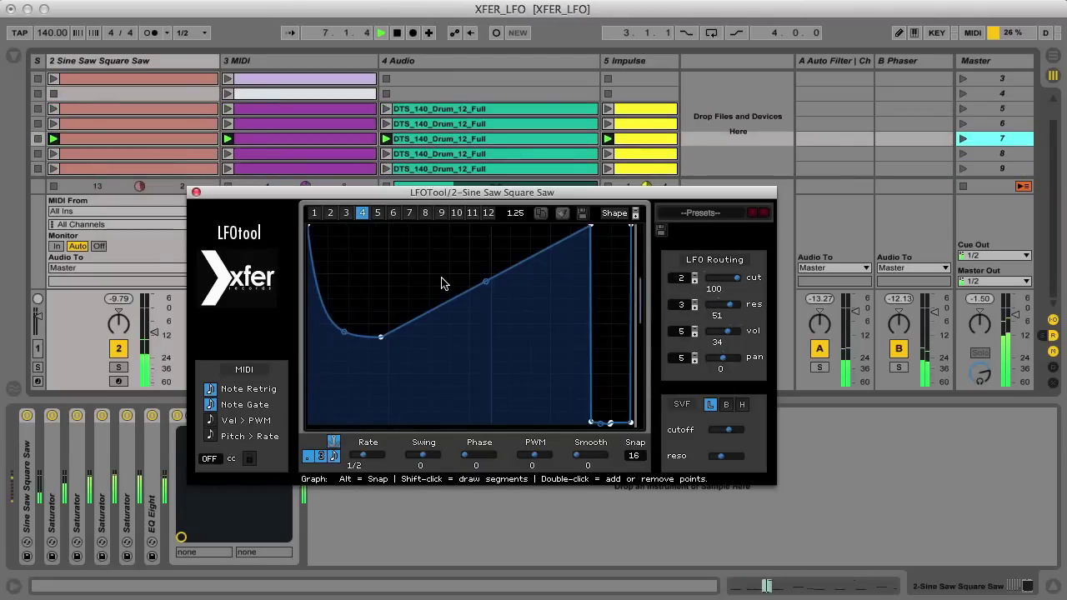
{"action": "left_click", "coordinate": [331, 213]}
{"action": "key", "text": "Up"}
{"action": "key", "text": "Up"}
{"action": "key", "text": "Return"}
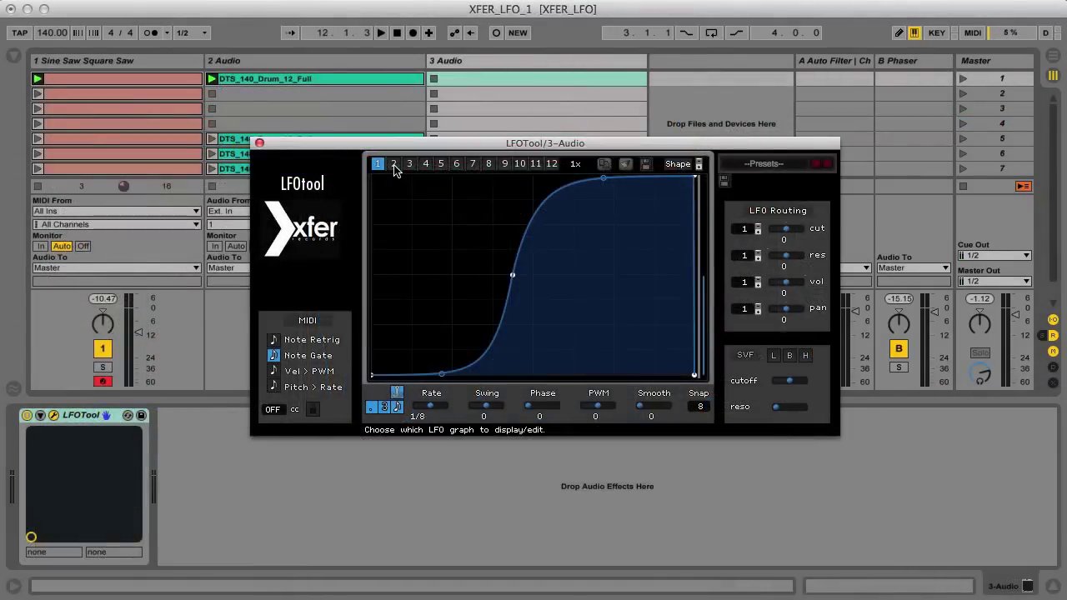
Audition graphs 2–5 on the 3 Audio track, then curve the left side of graph 9's V
{"action": "left_click", "coordinate": [394, 166]}
{"action": "left_click", "coordinate": [409, 164]}
{"action": "left_click", "coordinate": [425, 165]}
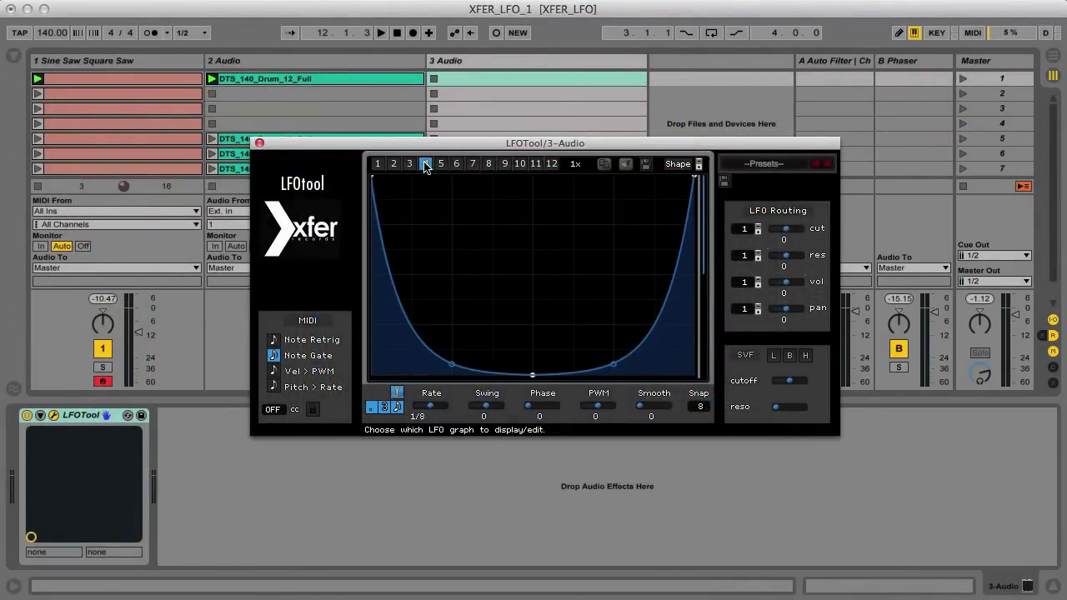
{"action": "left_click", "coordinate": [442, 165]}
{"action": "left_click", "coordinate": [508, 165]}
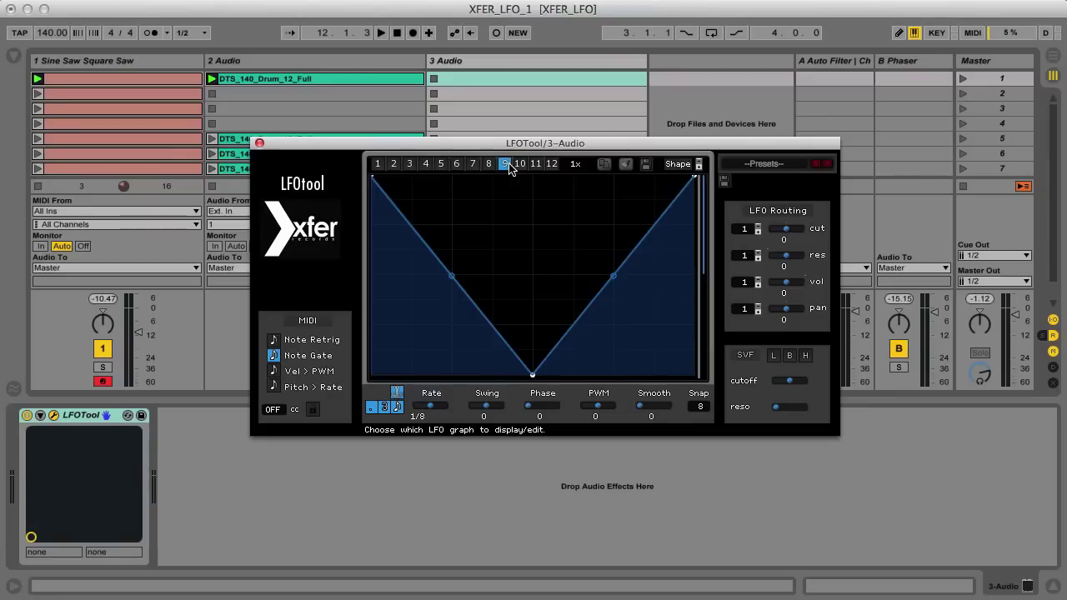
{"action": "left_click_drag", "start_coordinate": [450, 286], "coordinate": [531, 217]}
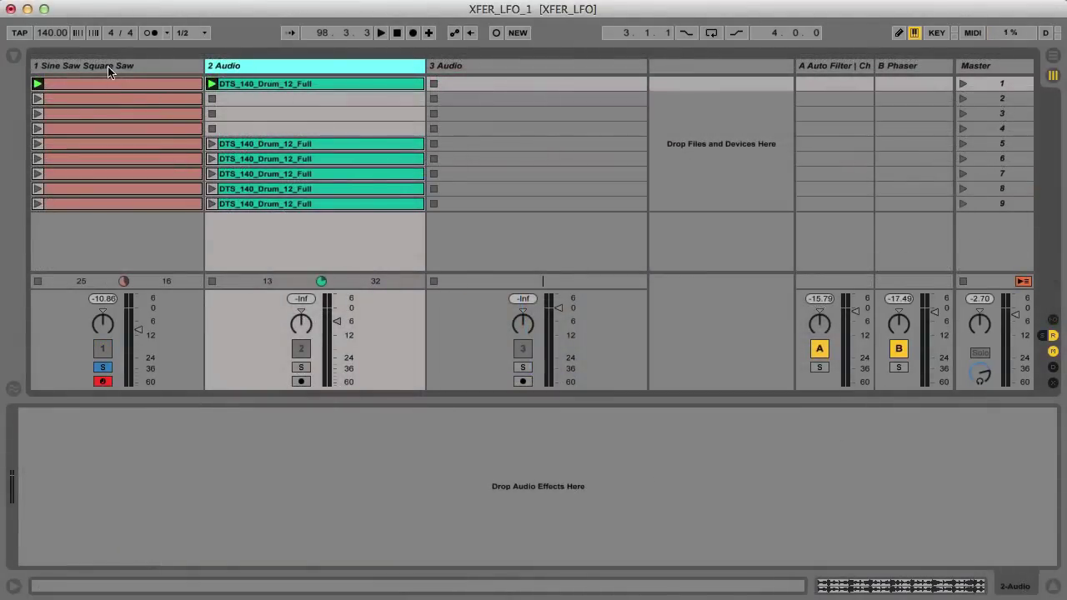
Show the Sine Saw Square Saw sample settings and turn on all three Saturators and EQ Eight
{"action": "left_click", "coordinate": [106, 69]}
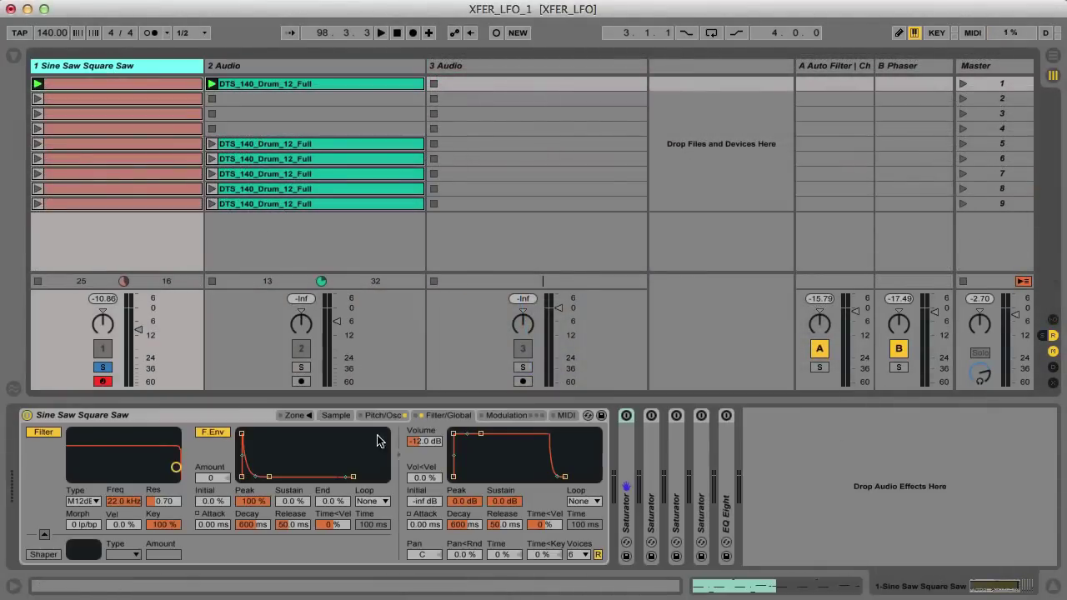
{"action": "left_click", "coordinate": [337, 417]}
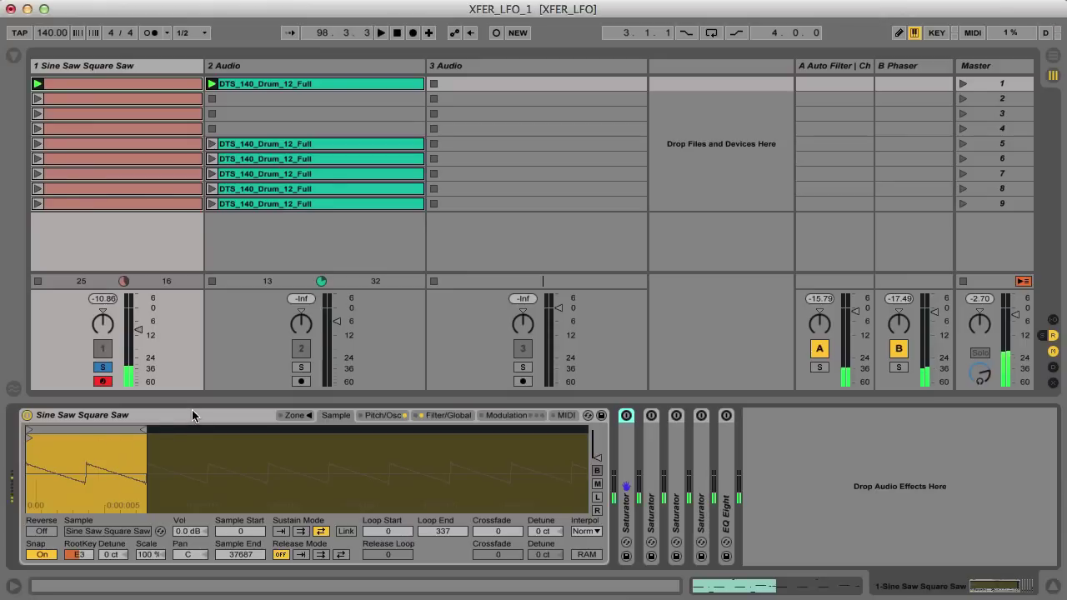
{"action": "left_click", "coordinate": [626, 415]}
{"action": "left_click", "coordinate": [651, 415]}
{"action": "left_click", "coordinate": [676, 415]}
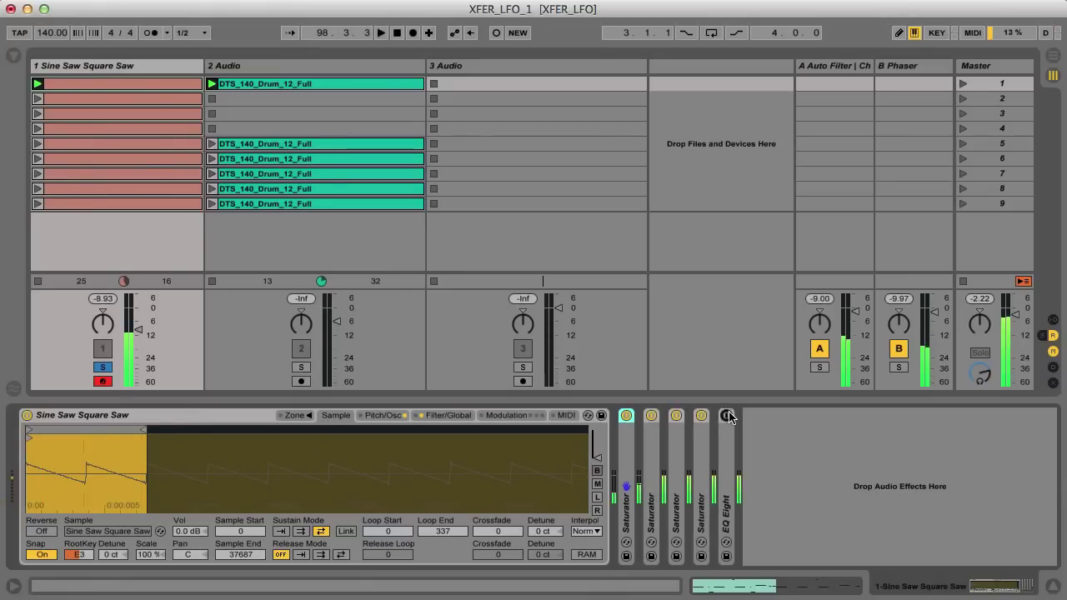
{"action": "left_click", "coordinate": [727, 416]}
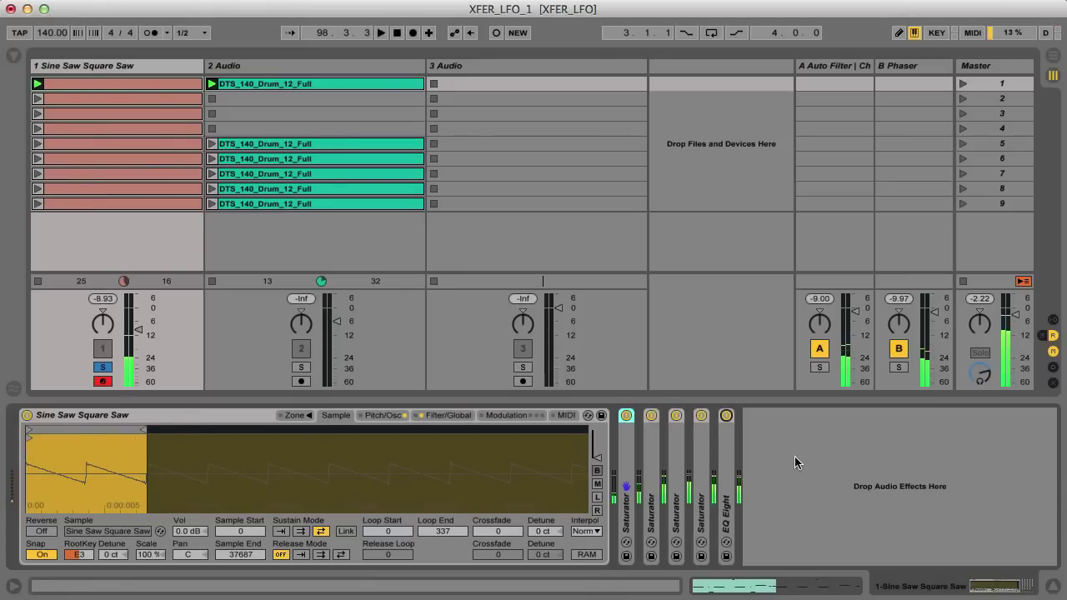
Review the Sine Saw Square Saw notes and the DTS_140_Drum_12_Full clip, then unsolo the track
{"action": "double_click", "coordinate": [116, 111]}
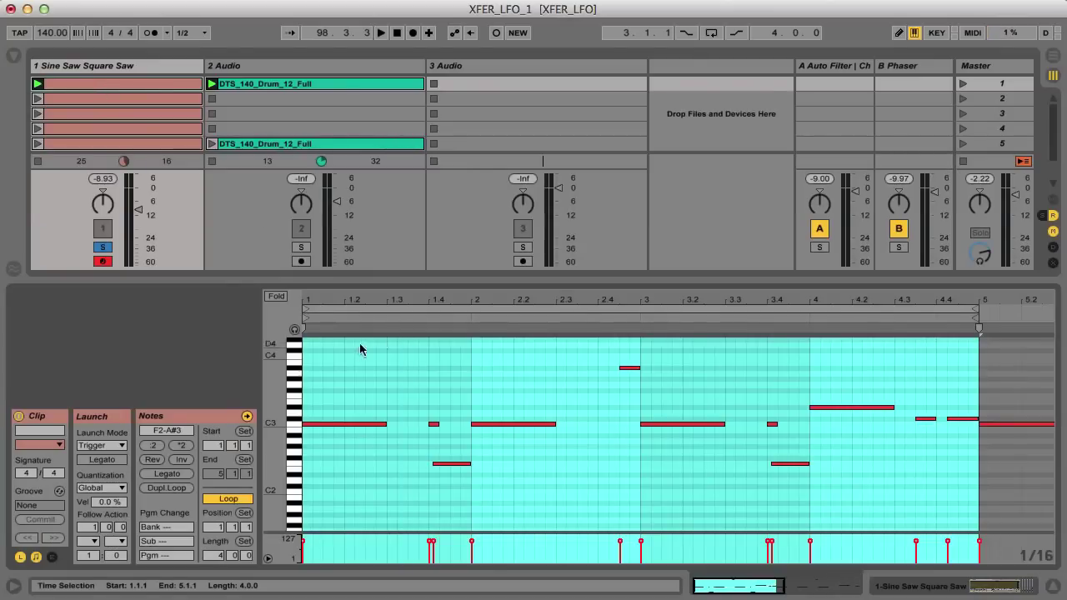
{"action": "left_click", "coordinate": [336, 86]}
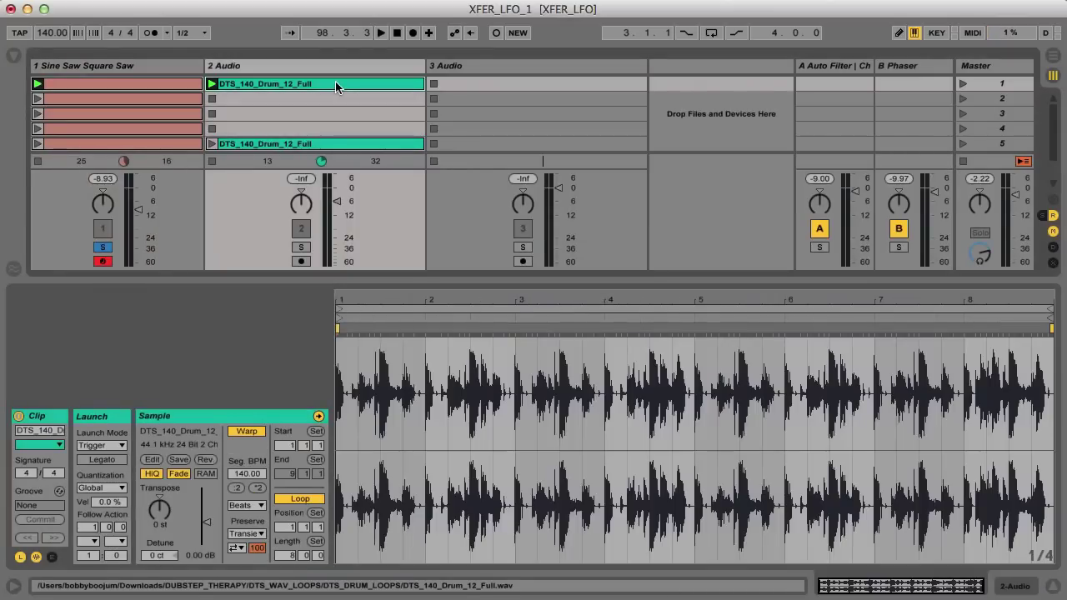
{"action": "left_click", "coordinate": [166, 86]}
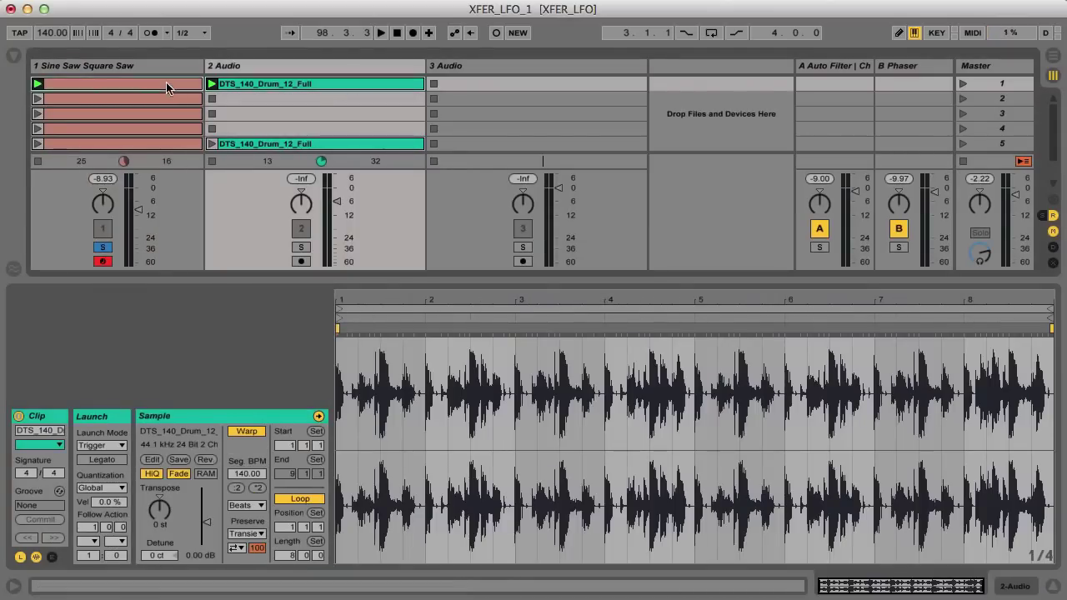
{"action": "left_click", "coordinate": [105, 248]}
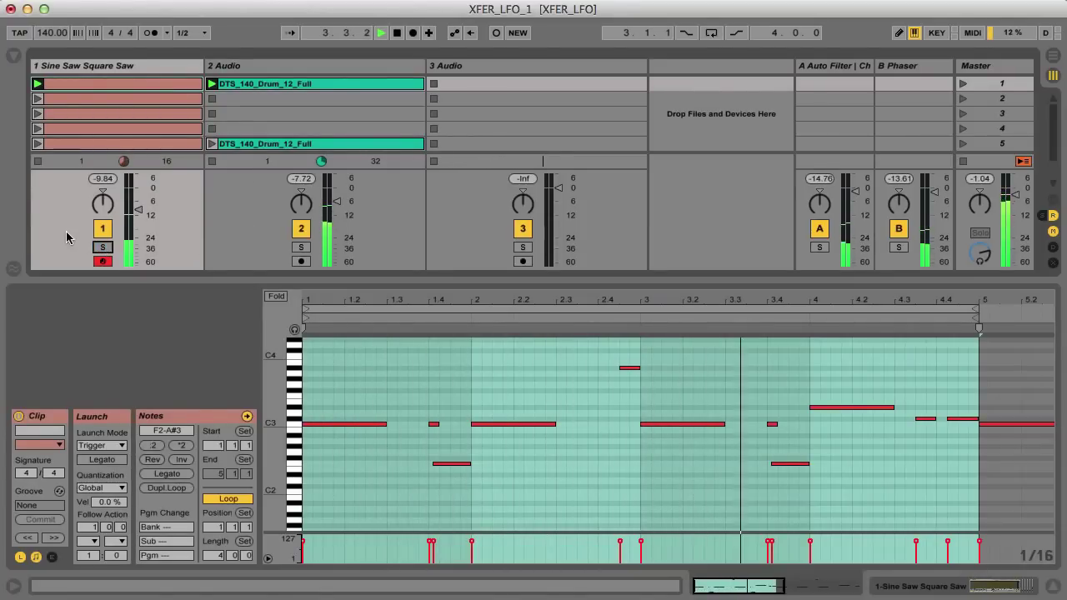
{"action": "left_click", "coordinate": [14, 57]}
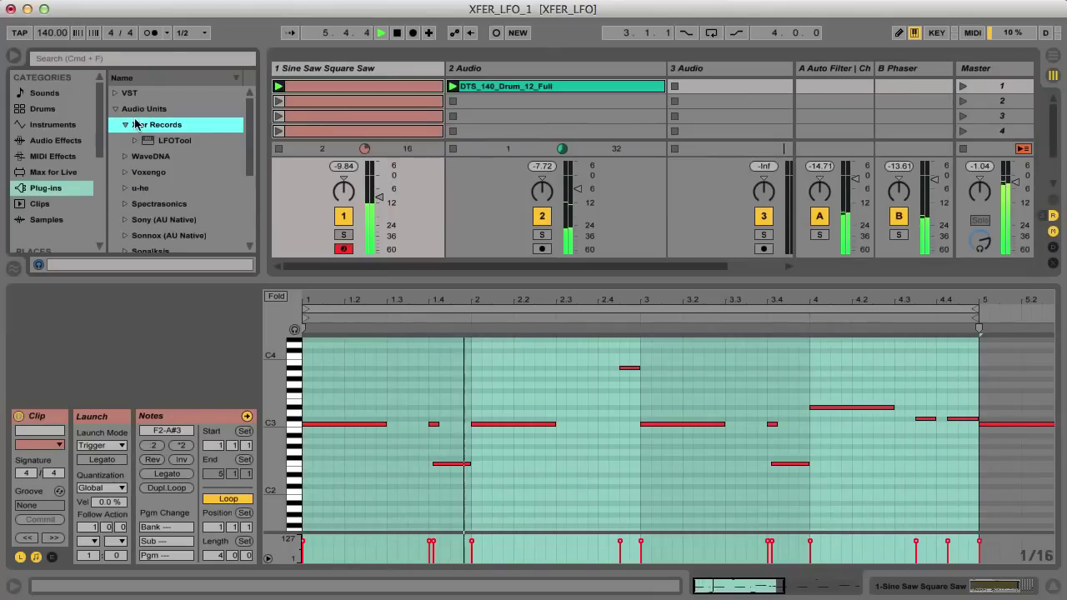
Load LFOTool onto the Sine Saw Square Saw track and move its window to the centre
{"action": "double_click", "coordinate": [171, 140]}
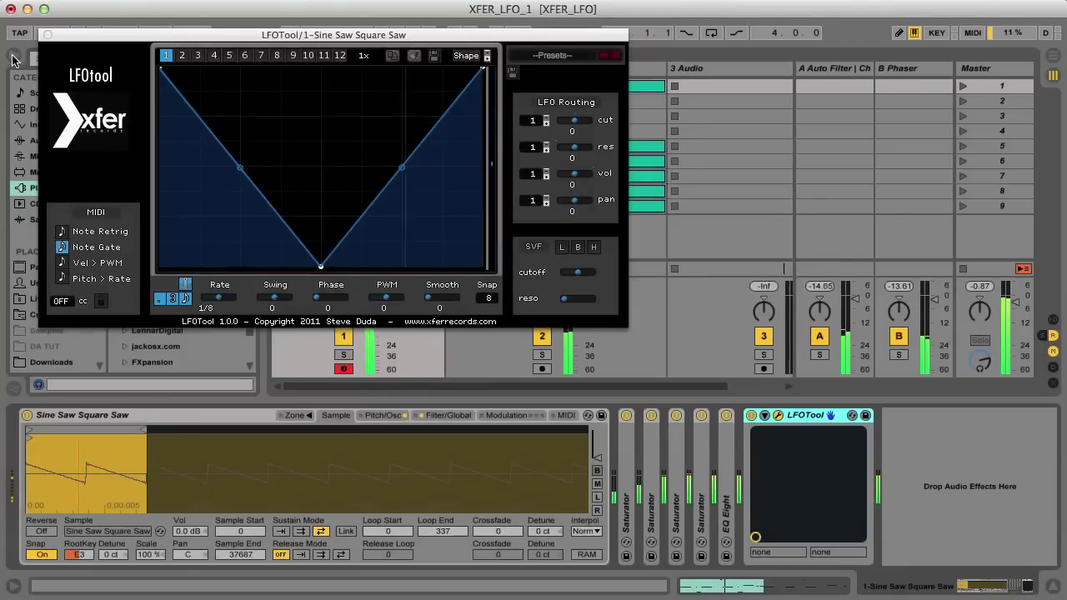
{"action": "left_click", "coordinate": [14, 55]}
{"action": "left_click_drag", "start_coordinate": [76, 37], "coordinate": [324, 165]}
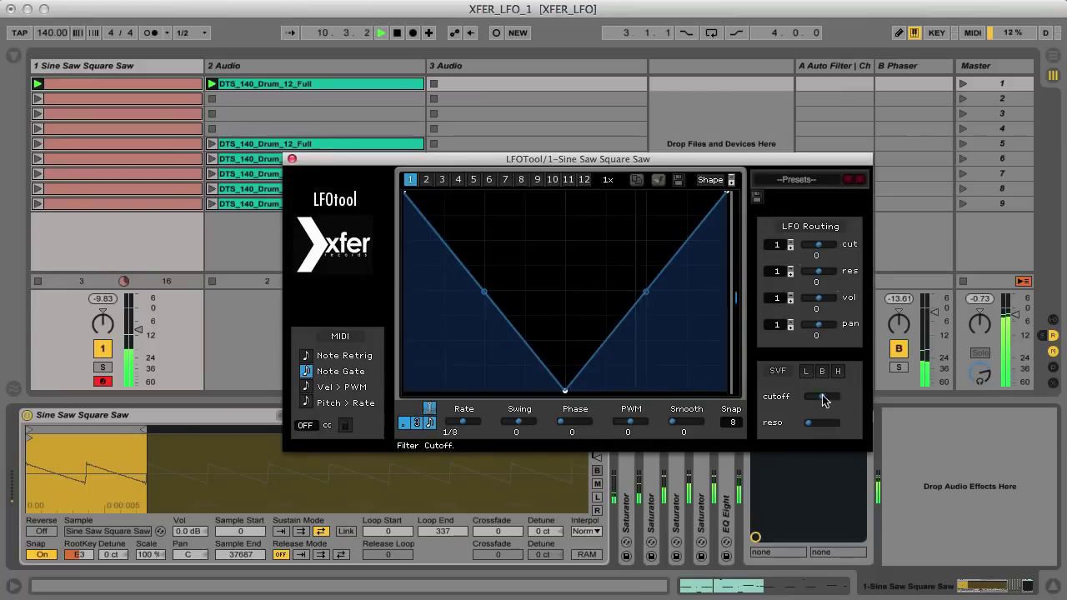
Set LFOTool's filter to low-pass, lower cutoff slightly, increase cutoff modulation, and solo the track
{"action": "left_click", "coordinate": [806, 371]}
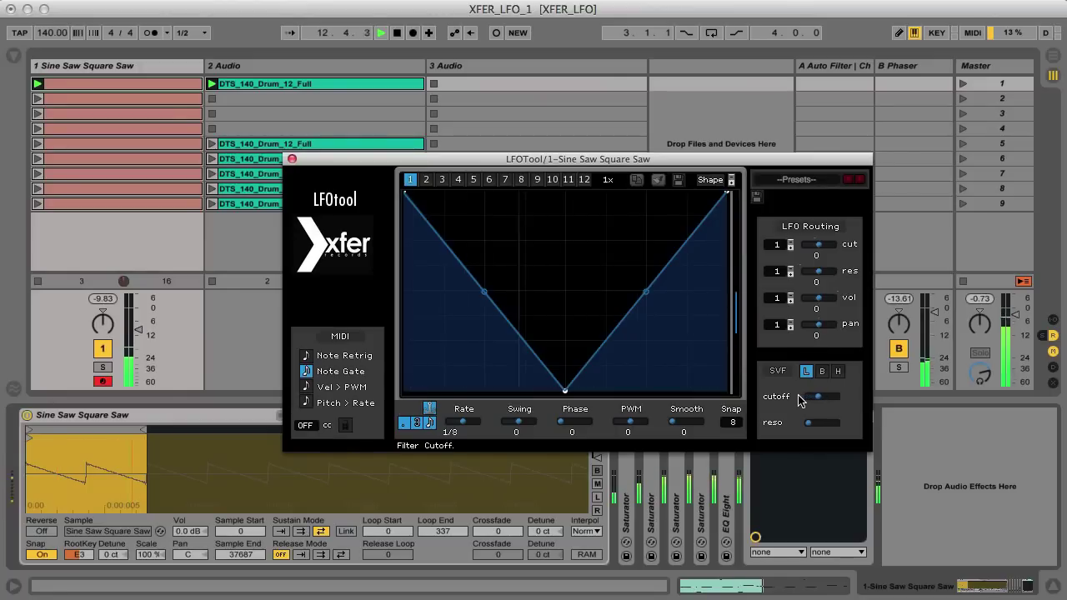
{"action": "left_click_drag", "start_coordinate": [799, 401], "coordinate": [784, 409]}
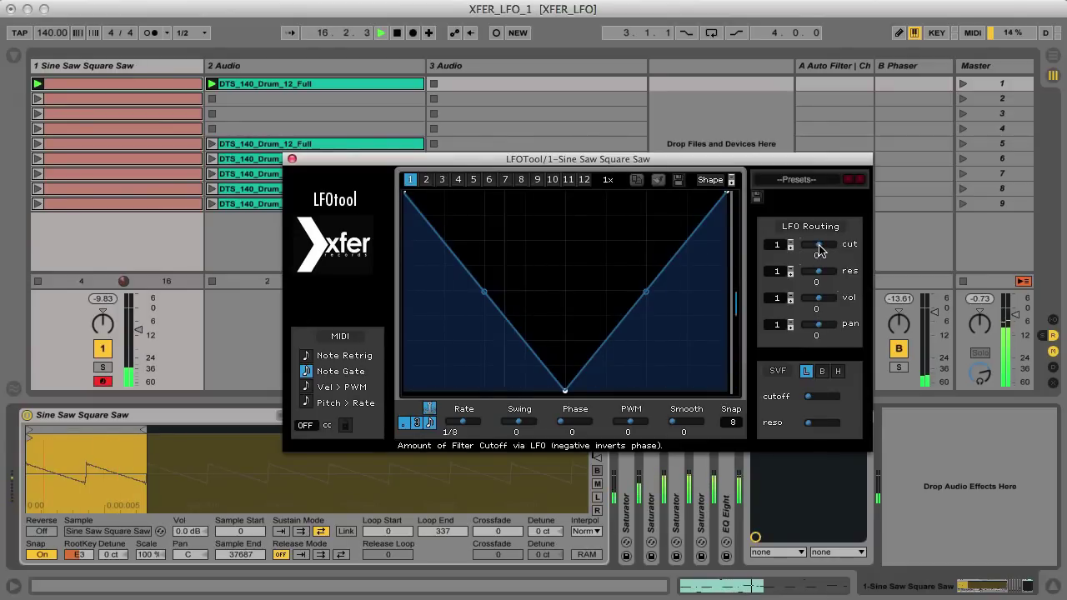
{"action": "left_click_drag", "start_coordinate": [831, 250], "coordinate": [876, 248]}
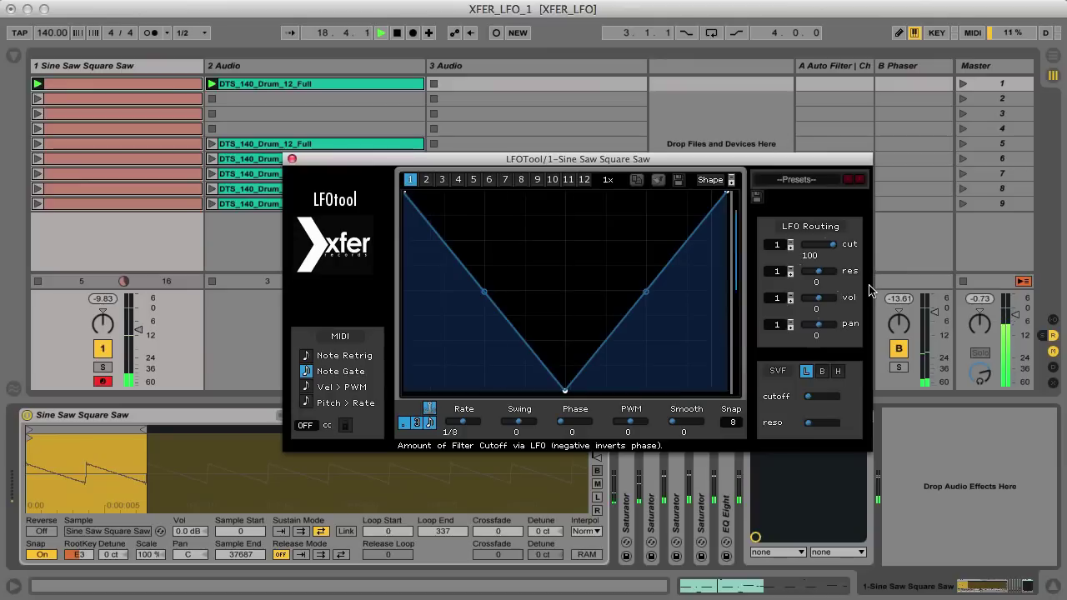
{"action": "left_click", "coordinate": [103, 367]}
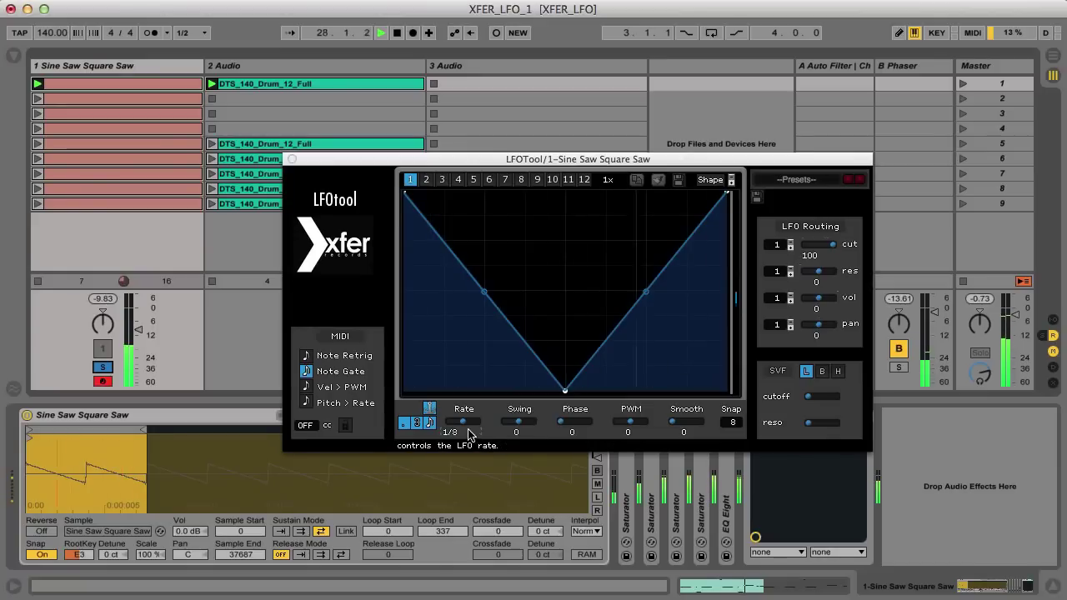
Try LFOTool's rate free-running in Hz, then re-enable tempo sync and set it to 1/4
{"action": "left_click_drag", "start_coordinate": [467, 432], "coordinate": [442, 426]}
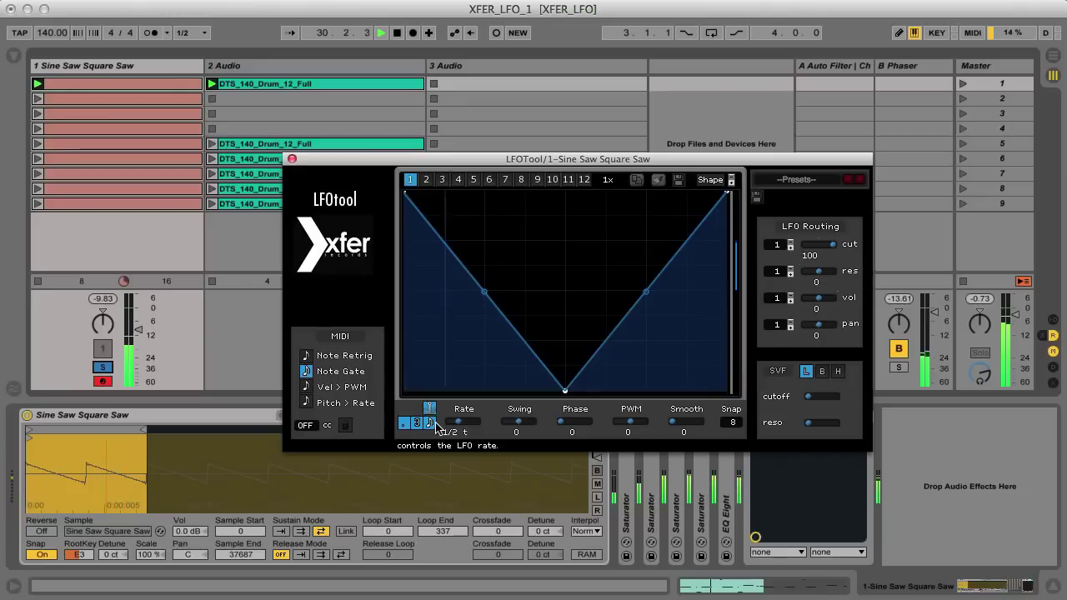
{"action": "left_click", "coordinate": [431, 423]}
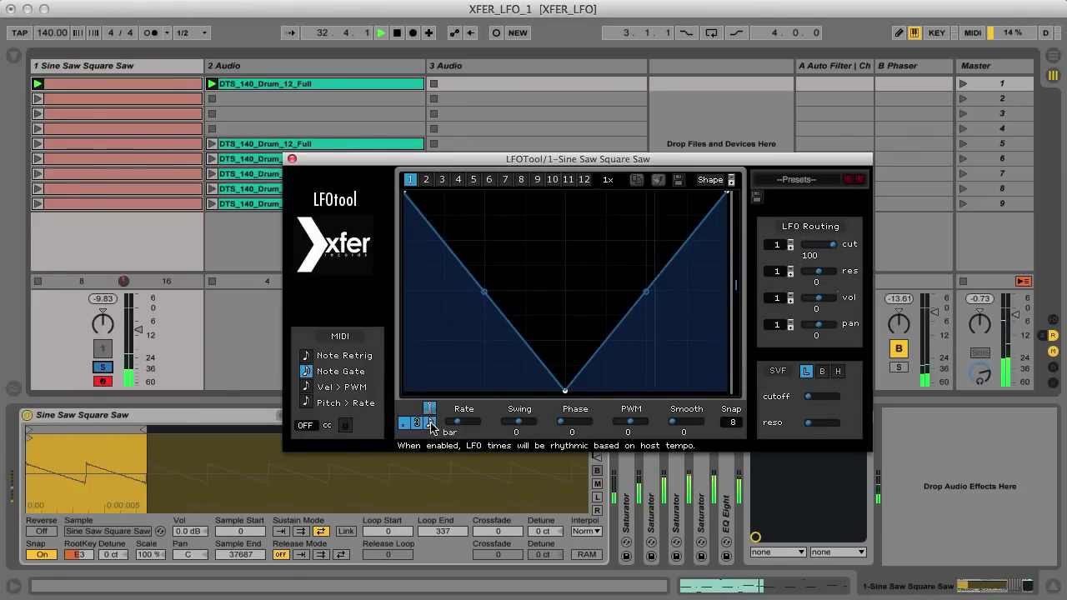
{"action": "left_click", "coordinate": [430, 423]}
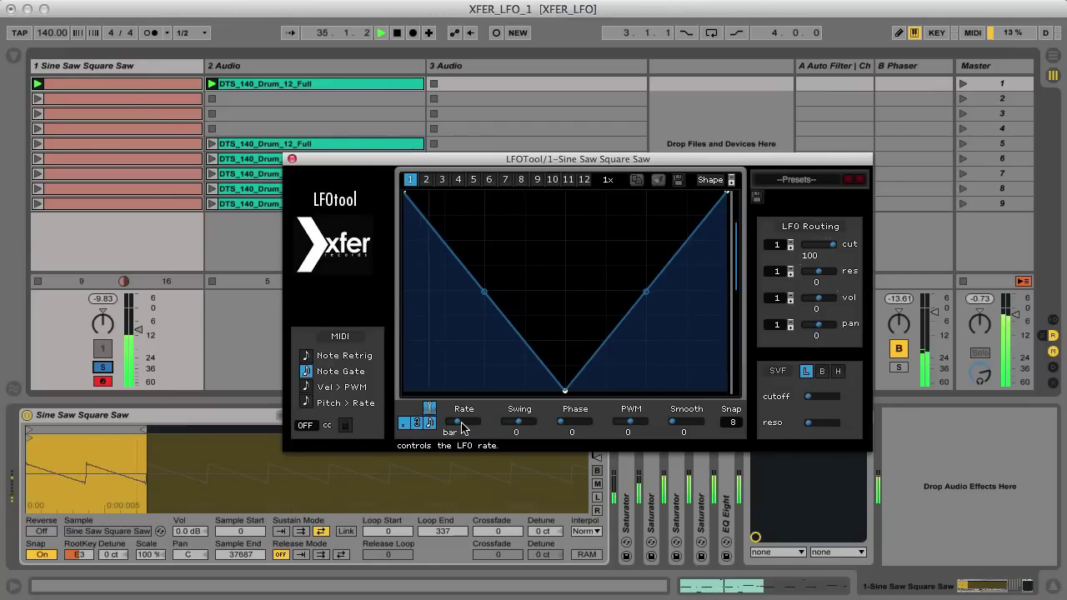
{"action": "mouse_move", "coordinate": [460, 426]}
{"action": "left_mouse_down"}
{"action": "mouse_move", "coordinate": [495, 433]}
{"action": "mouse_move", "coordinate": [443, 423]}
{"action": "left_mouse_up"}
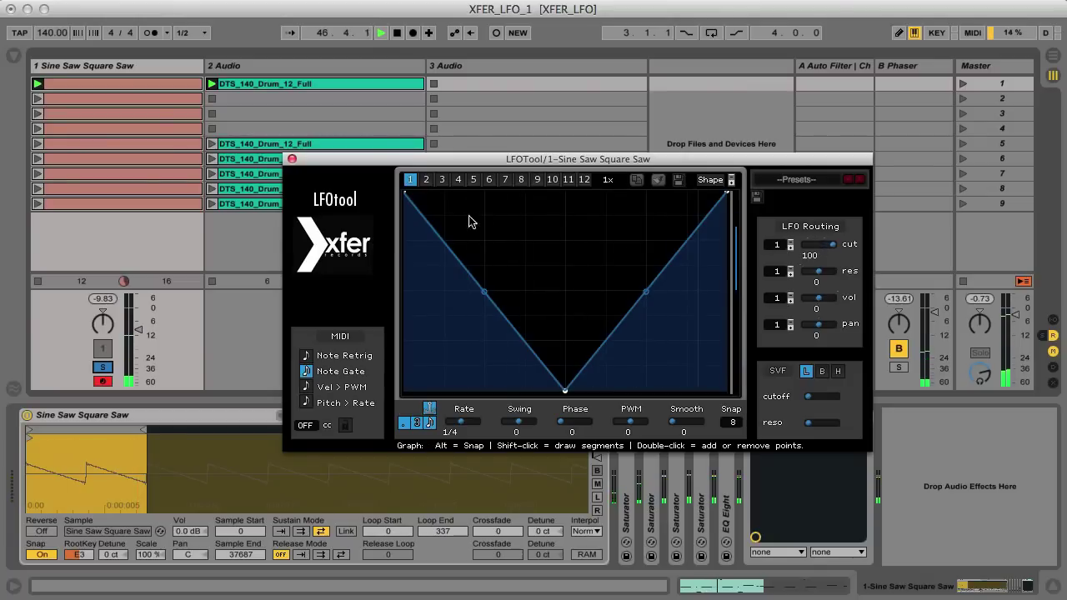
Make graph 2 a flat 50 line from Shape > Basic, return to graph 1, and bring the rate back to 1/4
{"action": "left_click", "coordinate": [427, 179]}
{"action": "left_click", "coordinate": [713, 183]}
{"action": "mouse_move", "coordinate": [738, 182]}
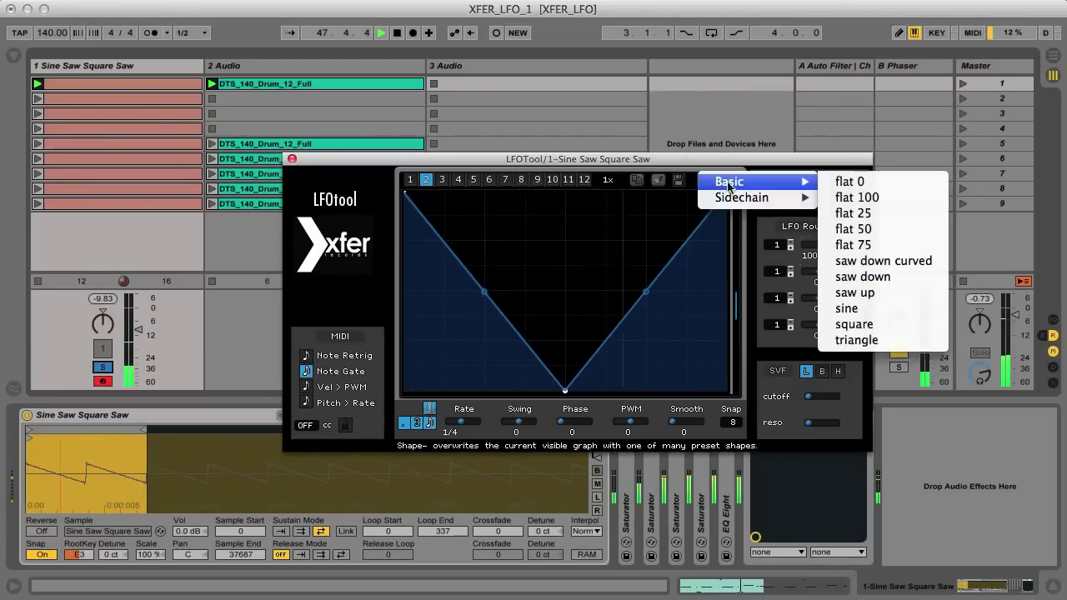
{"action": "left_click", "coordinate": [838, 231]}
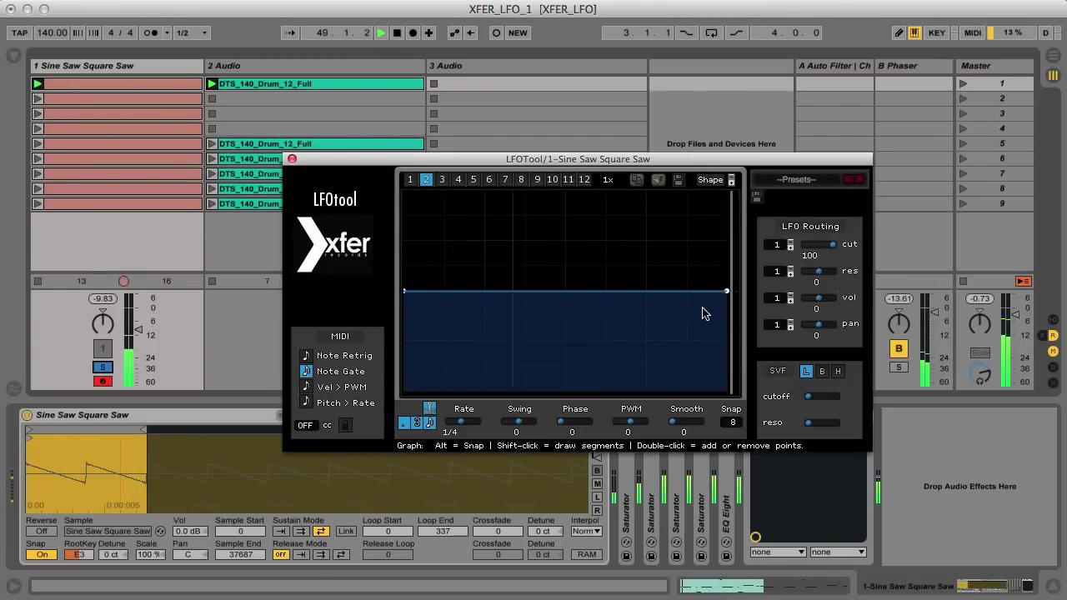
{"action": "left_click", "coordinate": [410, 179]}
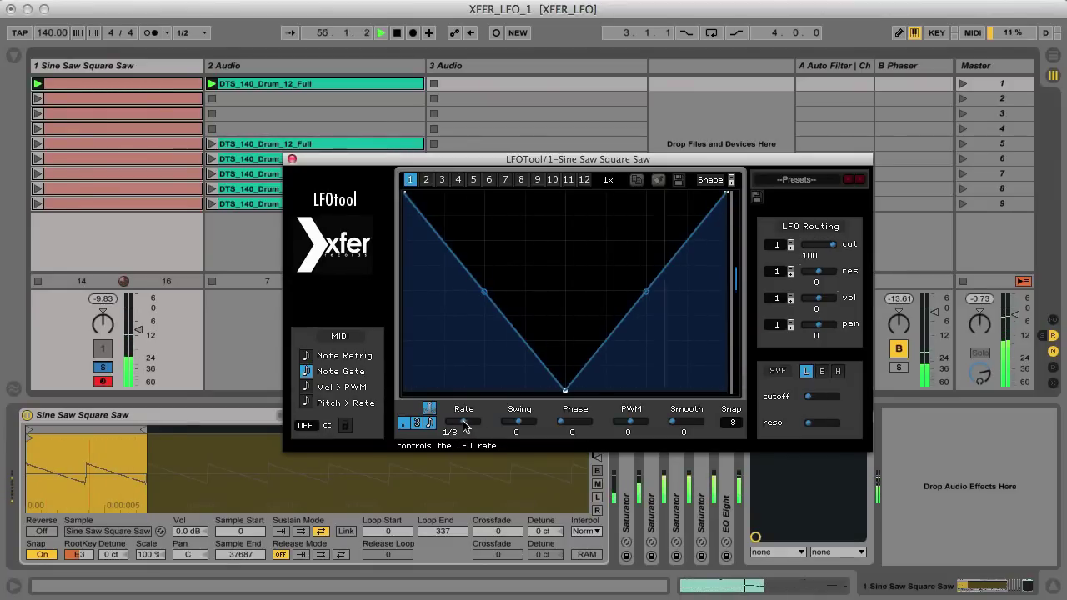
{"action": "left_click_drag", "start_coordinate": [453, 425], "coordinate": [448, 426]}
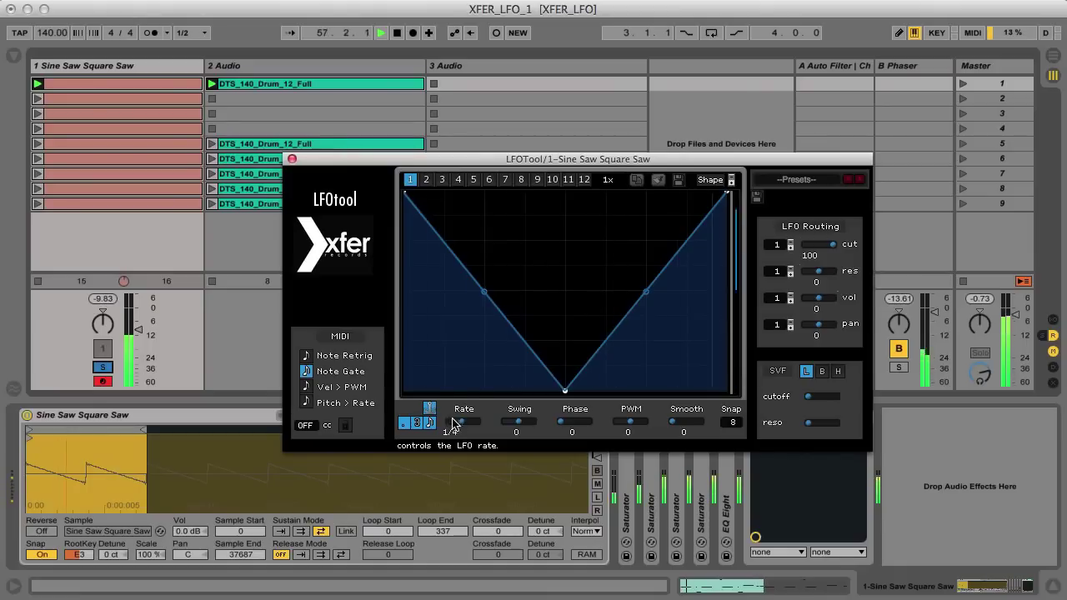
Reshape graph 1 into a central peak with a convex rise and concave fall, then unsolo the track
{"action": "double_click", "coordinate": [468, 274]}
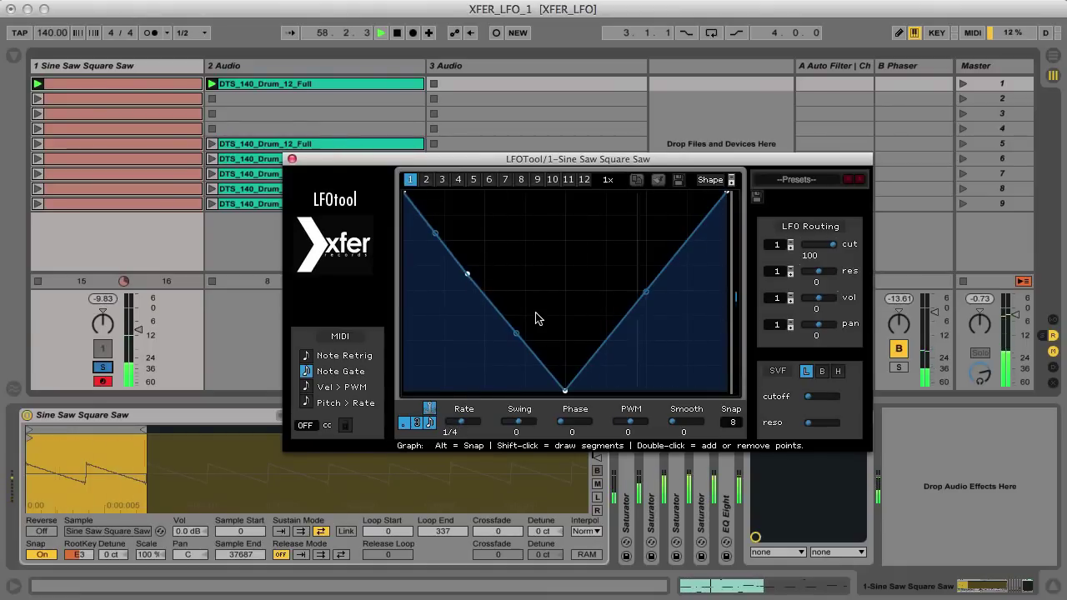
{"action": "left_click_drag", "start_coordinate": [469, 276], "coordinate": [496, 294]}
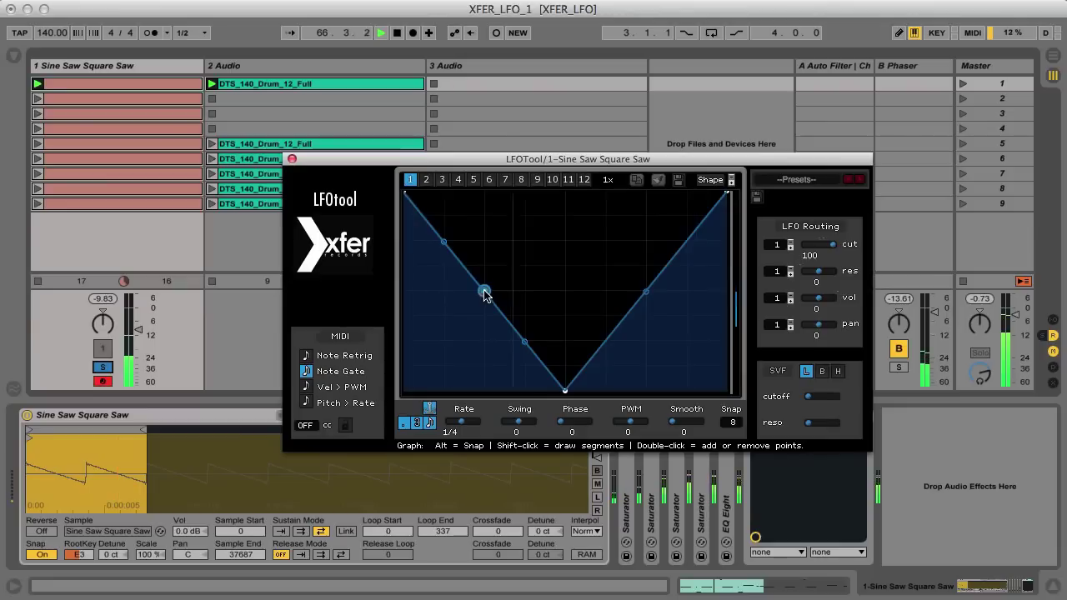
{"action": "left_click_drag", "start_coordinate": [485, 293], "coordinate": [484, 390]}
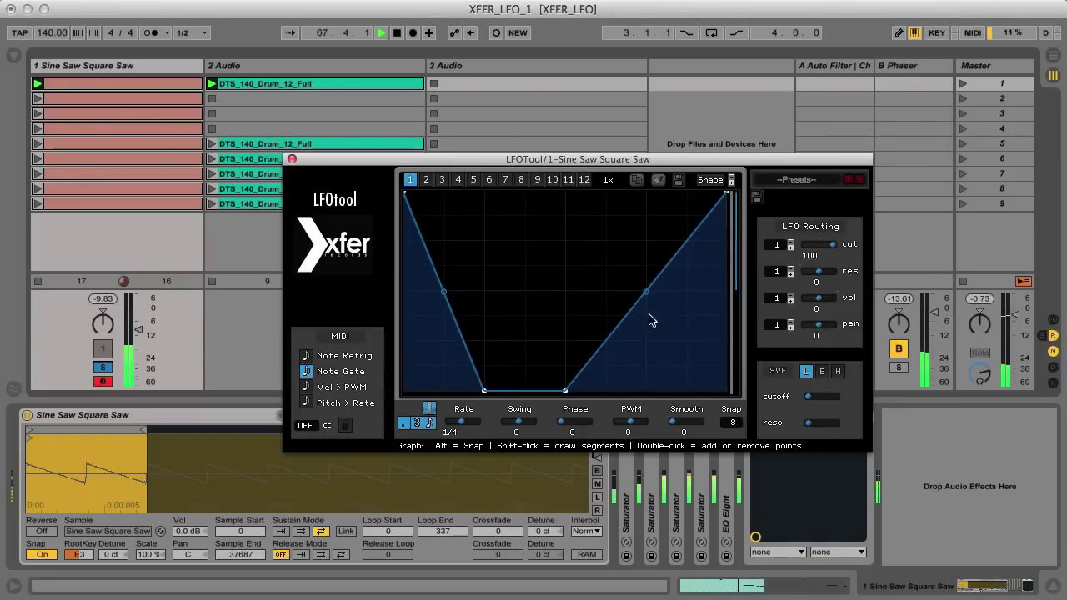
{"action": "left_click_drag", "start_coordinate": [655, 280], "coordinate": [643, 390]}
{"action": "left_click_drag", "start_coordinate": [566, 391], "coordinate": [566, 192]}
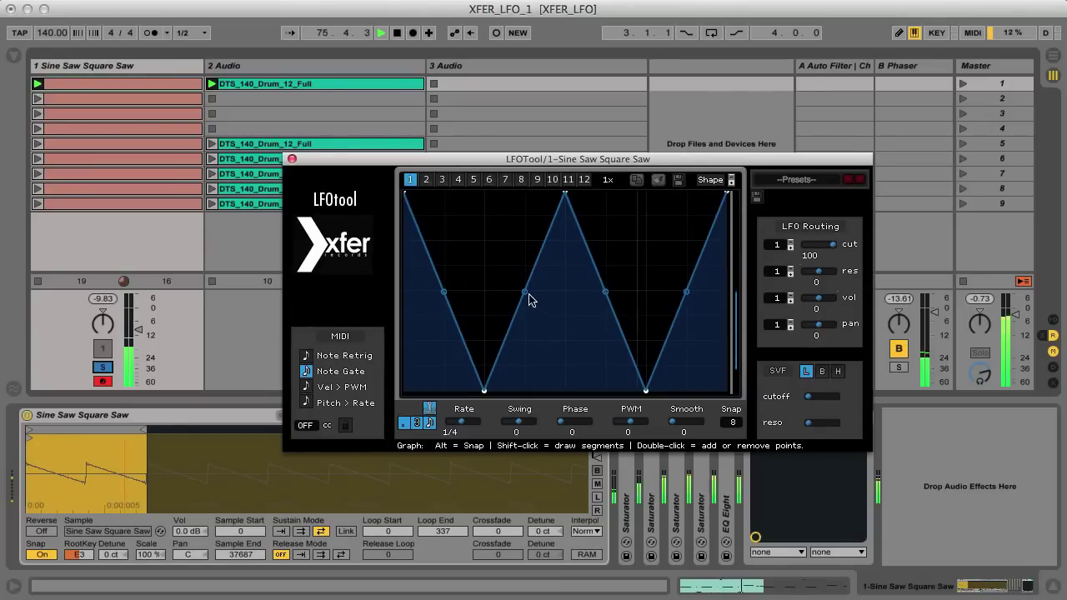
{"action": "left_click_drag", "start_coordinate": [525, 293], "coordinate": [509, 236]}
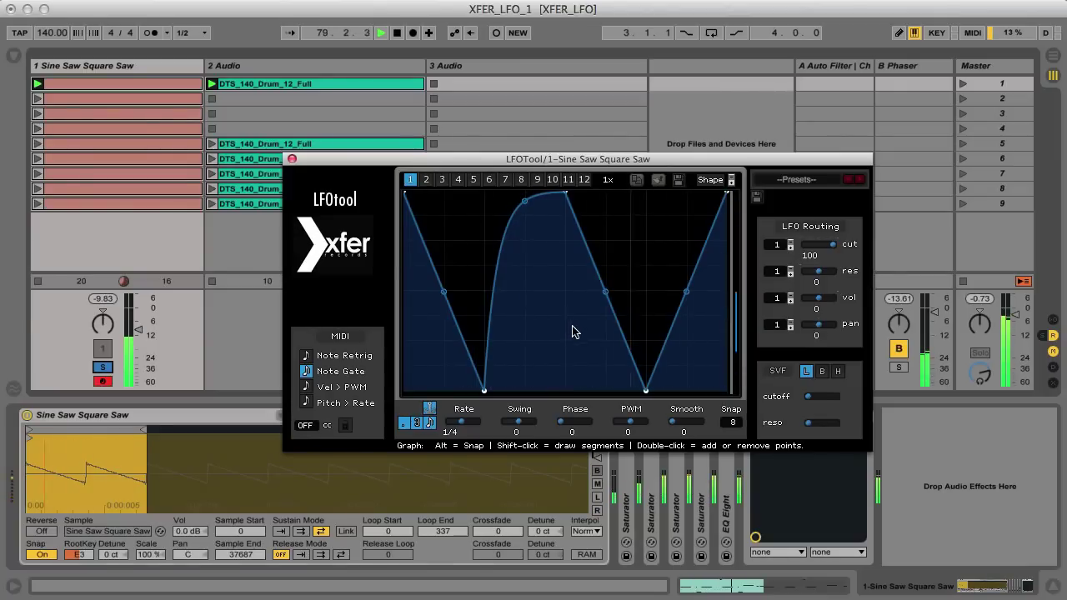
{"action": "left_click_drag", "start_coordinate": [606, 292], "coordinate": [590, 328]}
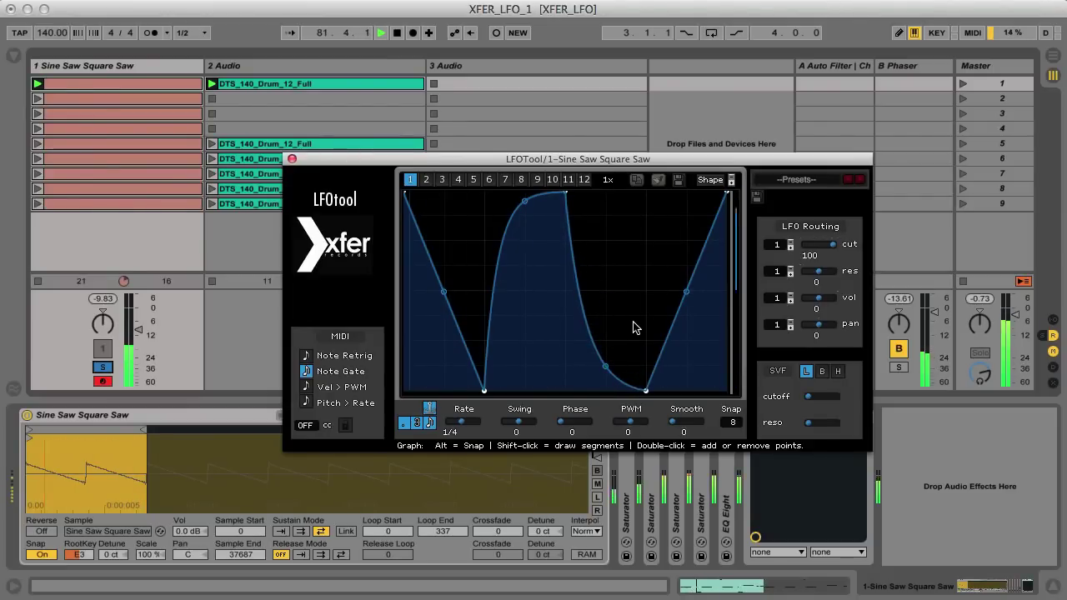
{"action": "left_click", "coordinate": [103, 349]}
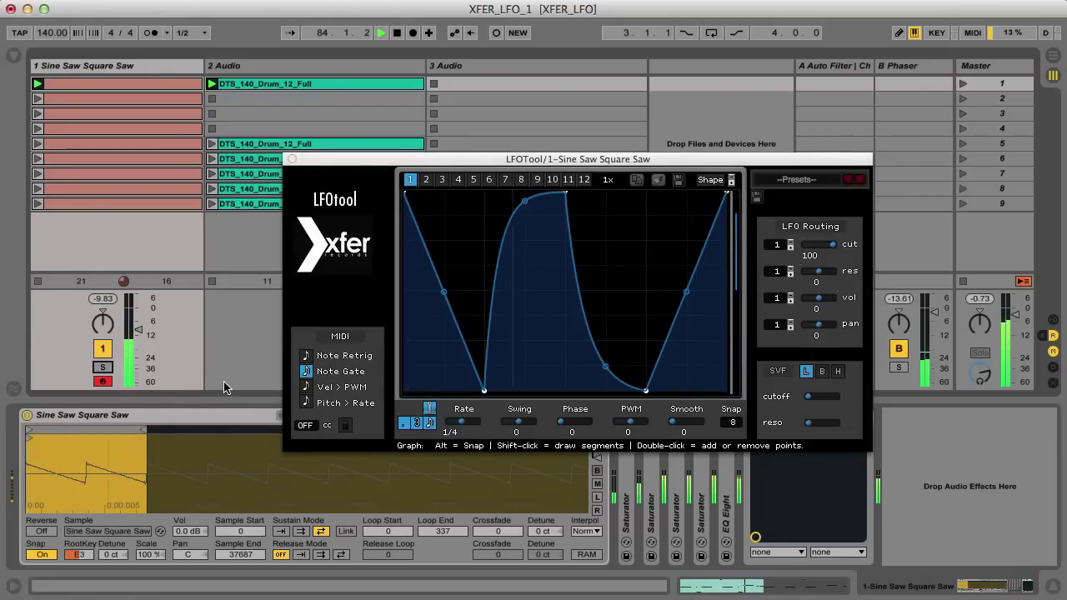
Solo the Sine Saw Square Saw track and copy graph 1's shape into graph 2
{"action": "left_click", "coordinate": [103, 368]}
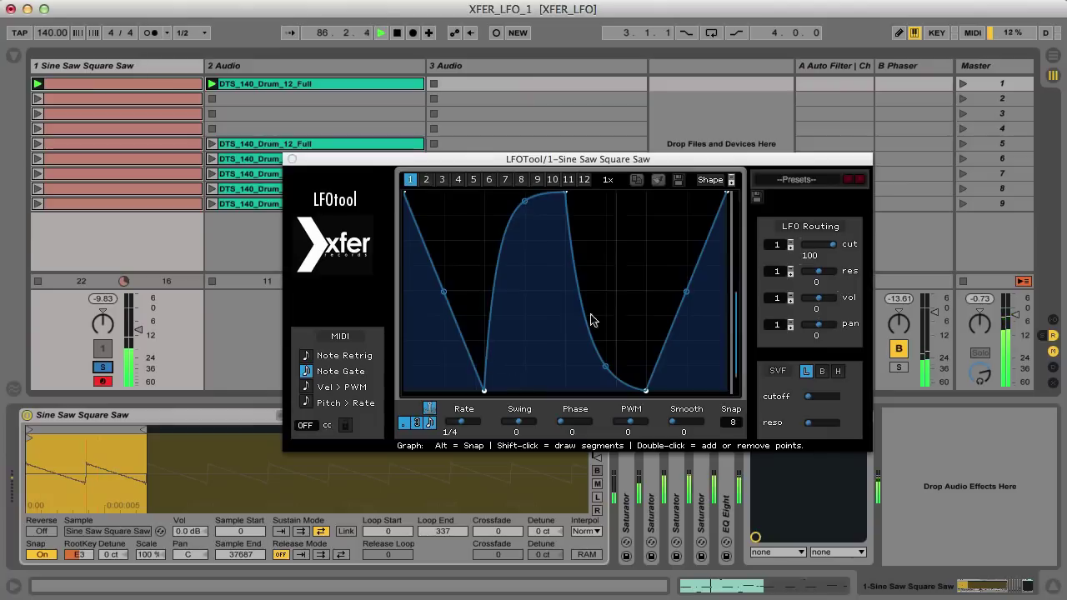
{"action": "left_click", "coordinate": [637, 183]}
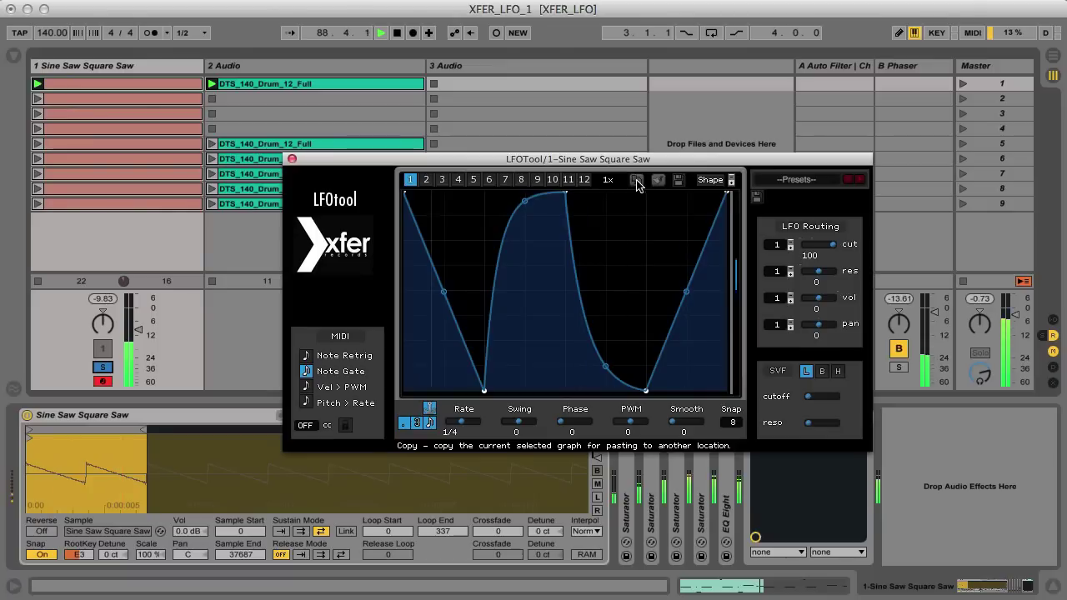
{"action": "left_click", "coordinate": [426, 179]}
{"action": "left_click", "coordinate": [657, 181]}
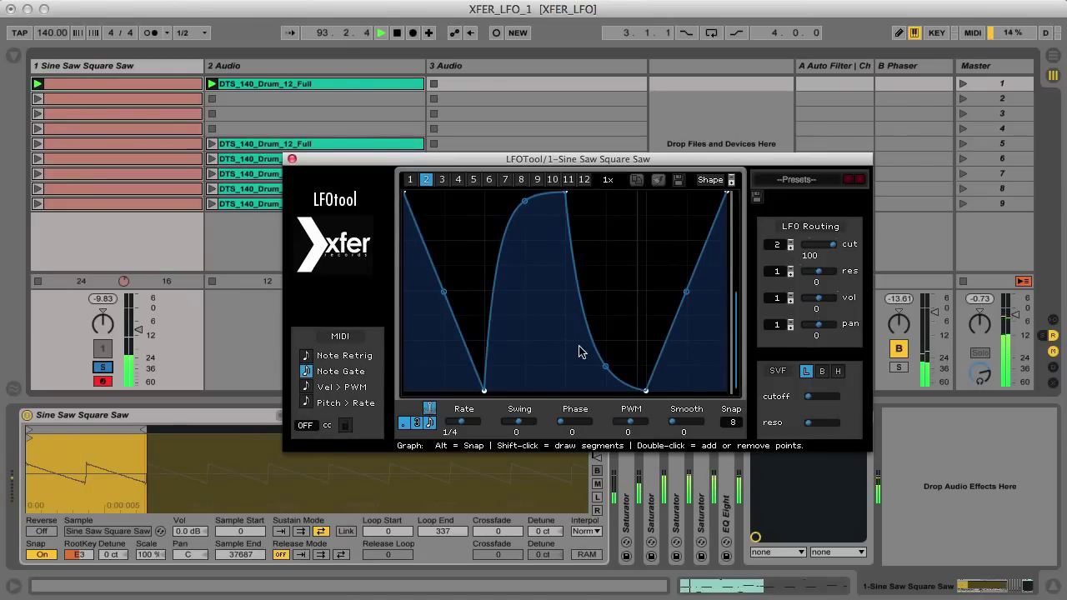
Draw a high square step and a low plateau at the end of graph 2
{"action": "left_click", "coordinate": [668, 278], "text": "shift"}
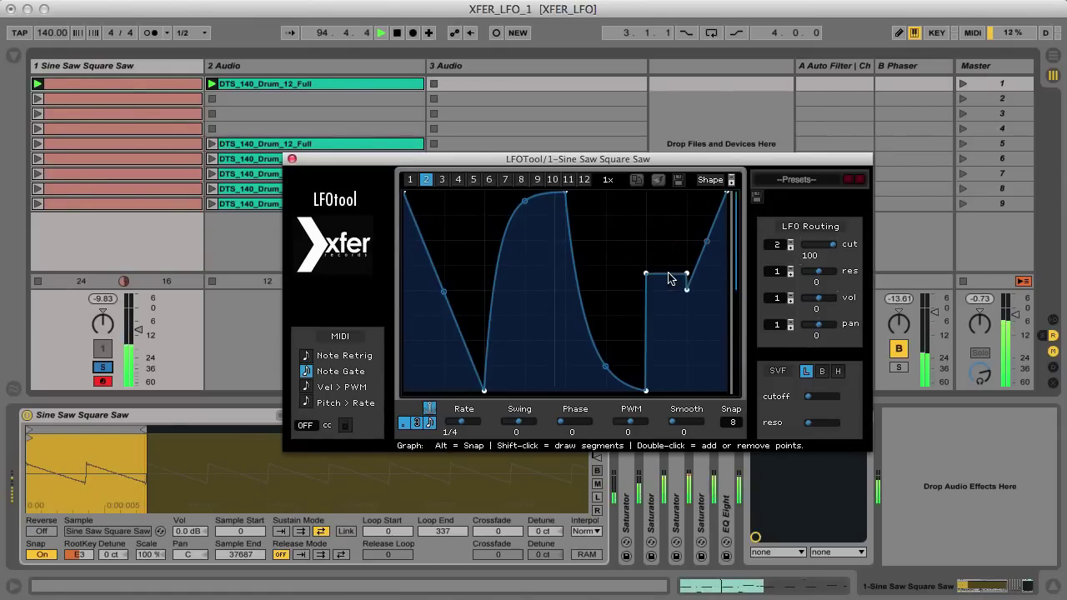
{"action": "left_click", "coordinate": [668, 207], "text": "shift"}
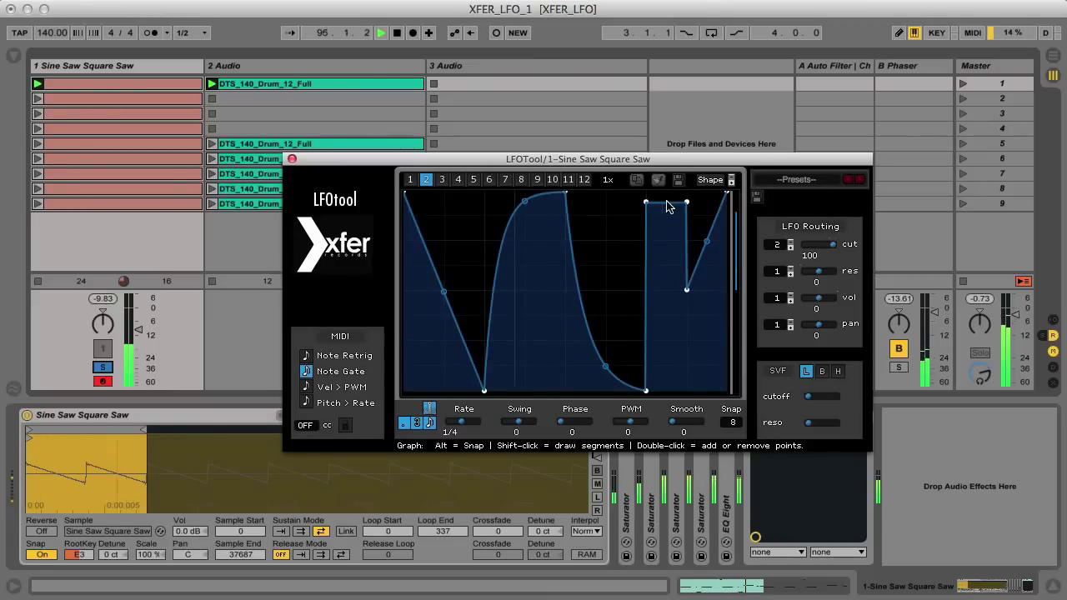
{"action": "left_click", "coordinate": [710, 357], "text": "shift"}
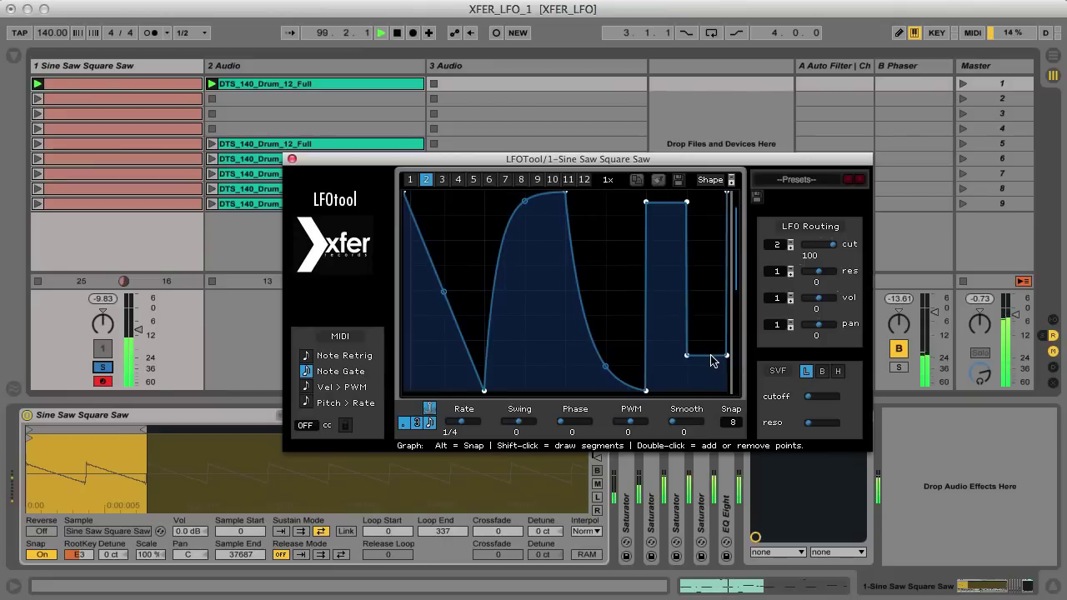
{"action": "left_click", "coordinate": [672, 247], "text": "shift"}
{"action": "left_click", "coordinate": [666, 205], "text": "shift"}
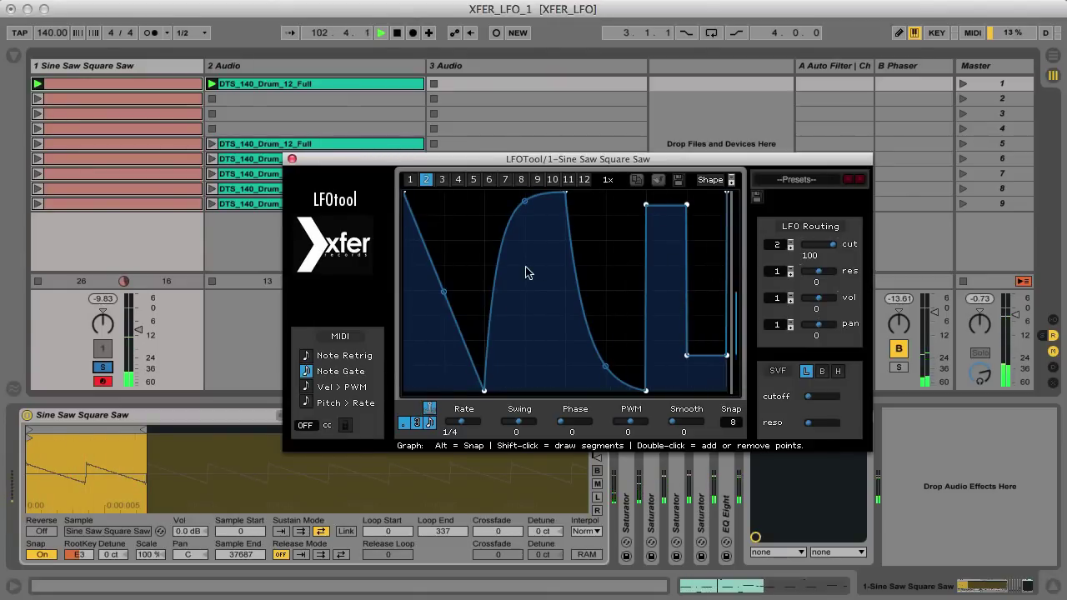
Switch LFOTool to graph 3
{"action": "left_click", "coordinate": [441, 181]}
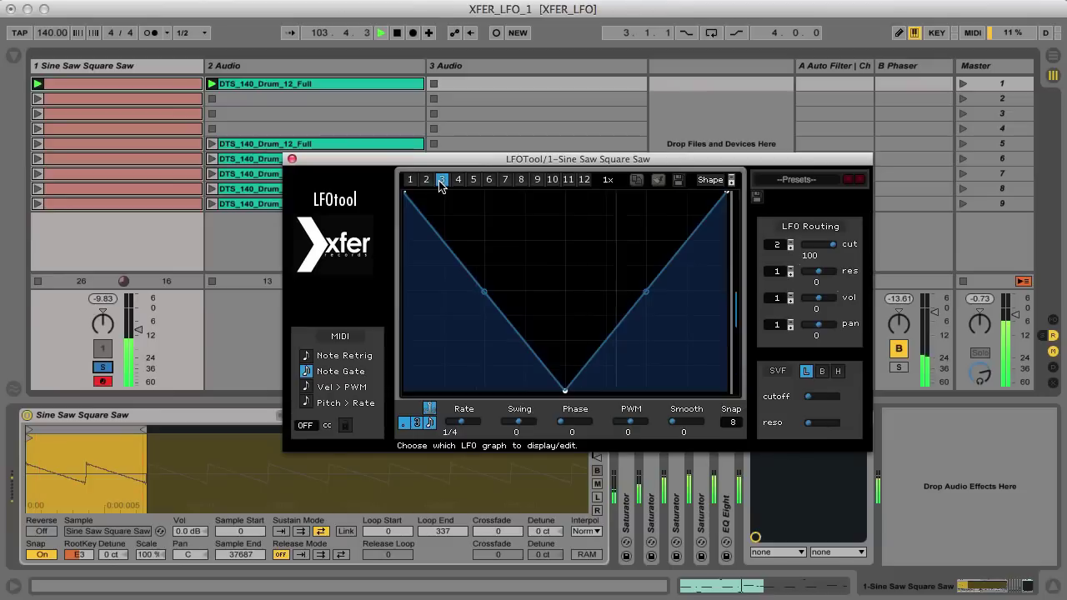
Route filter cutoff to graph 3 and make graph 3 a saw-down ramp from Shape > Basic
{"action": "left_click", "coordinate": [791, 242]}
{"action": "left_click", "coordinate": [710, 180]}
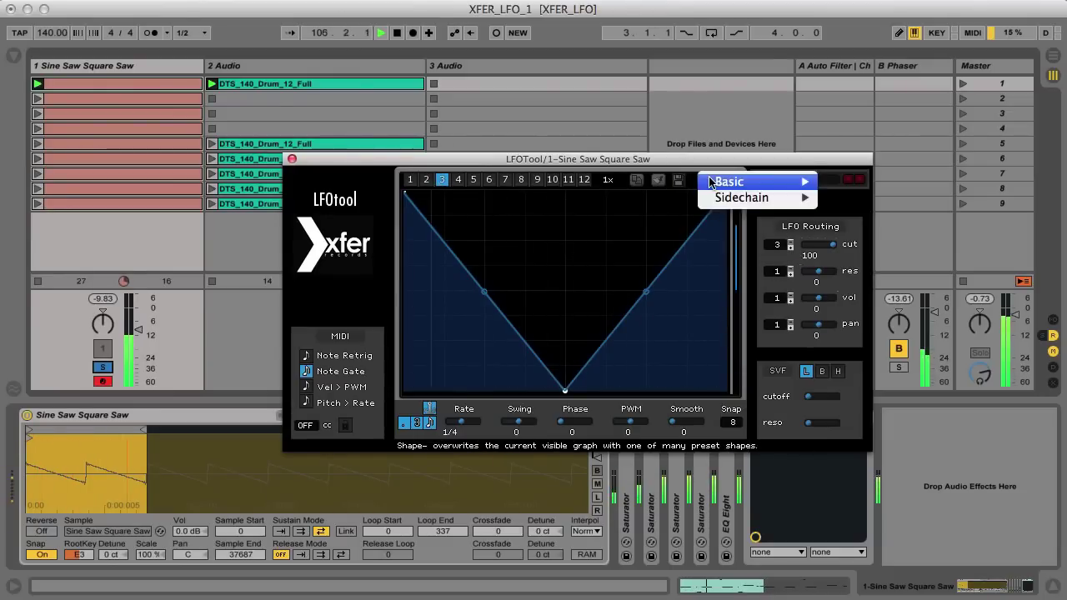
{"action": "mouse_move", "coordinate": [710, 182]}
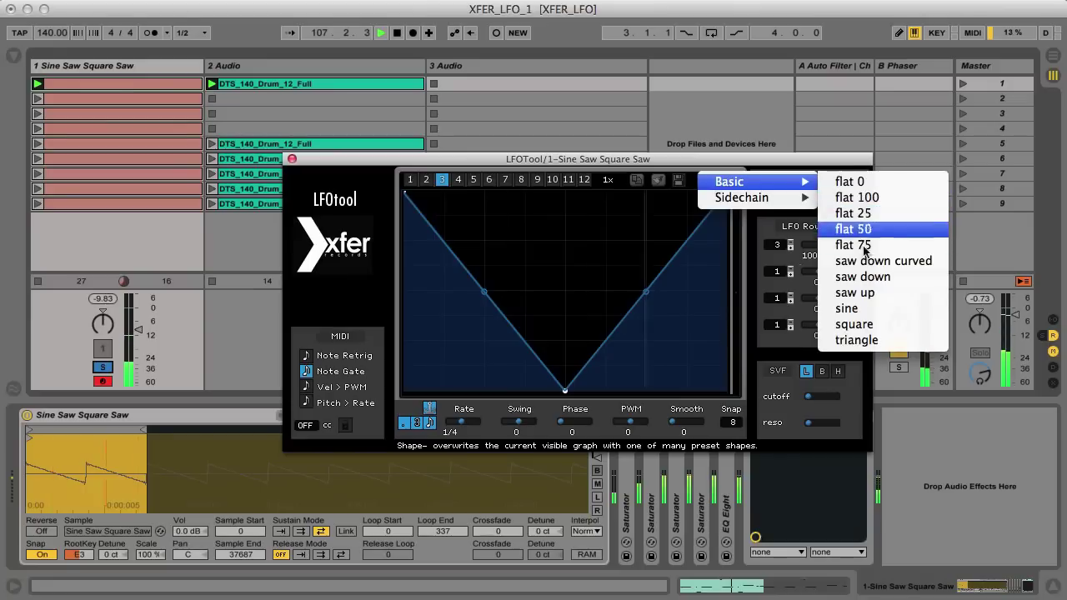
{"action": "left_click", "coordinate": [905, 278]}
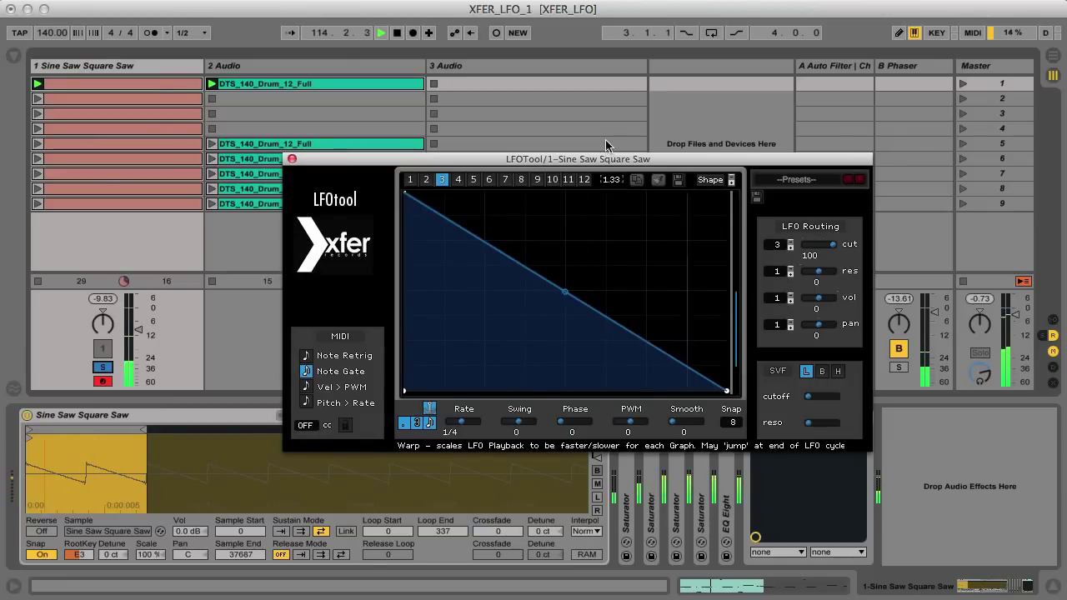
Speed up graph 3's warp, unsolo the track, and set cutoff's graph assignment to 3
{"action": "left_click_drag", "start_coordinate": [613, 180], "coordinate": [611, 162]}
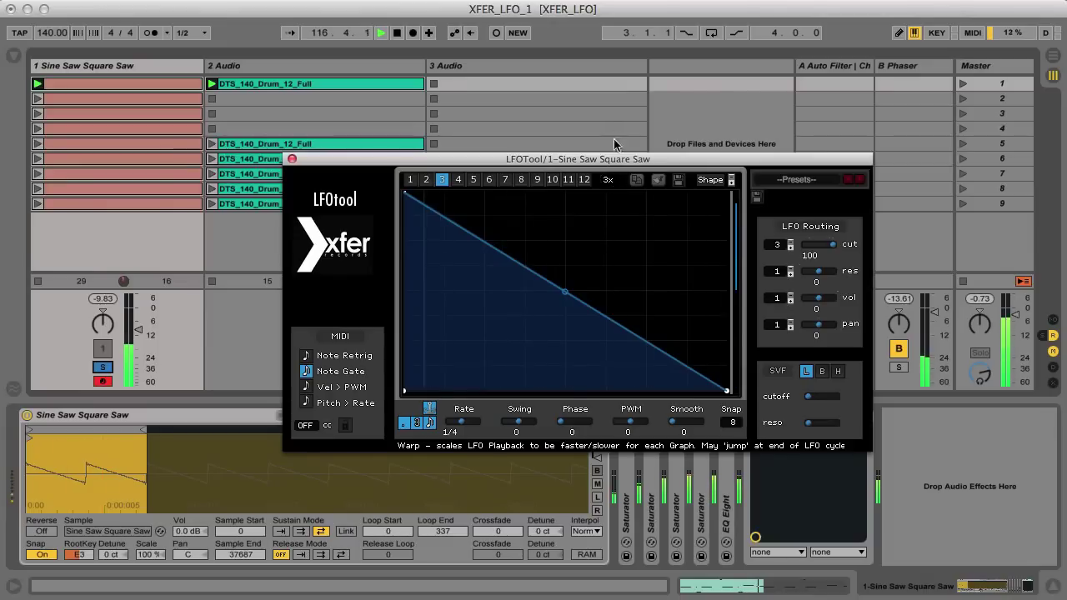
{"action": "left_click_drag", "start_coordinate": [613, 175], "coordinate": [614, 165]}
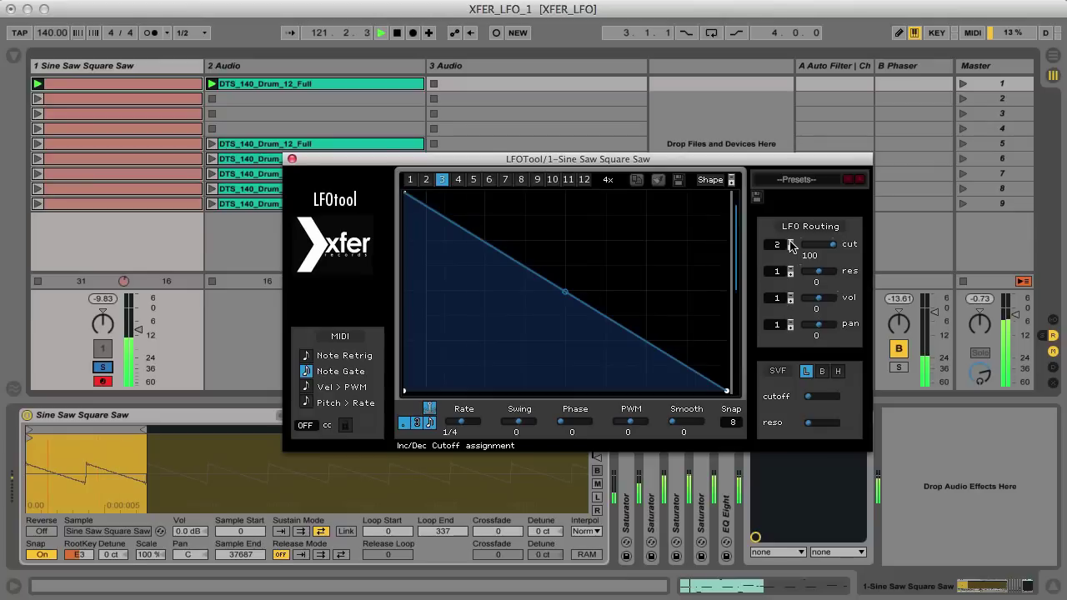
{"action": "left_click", "coordinate": [103, 368]}
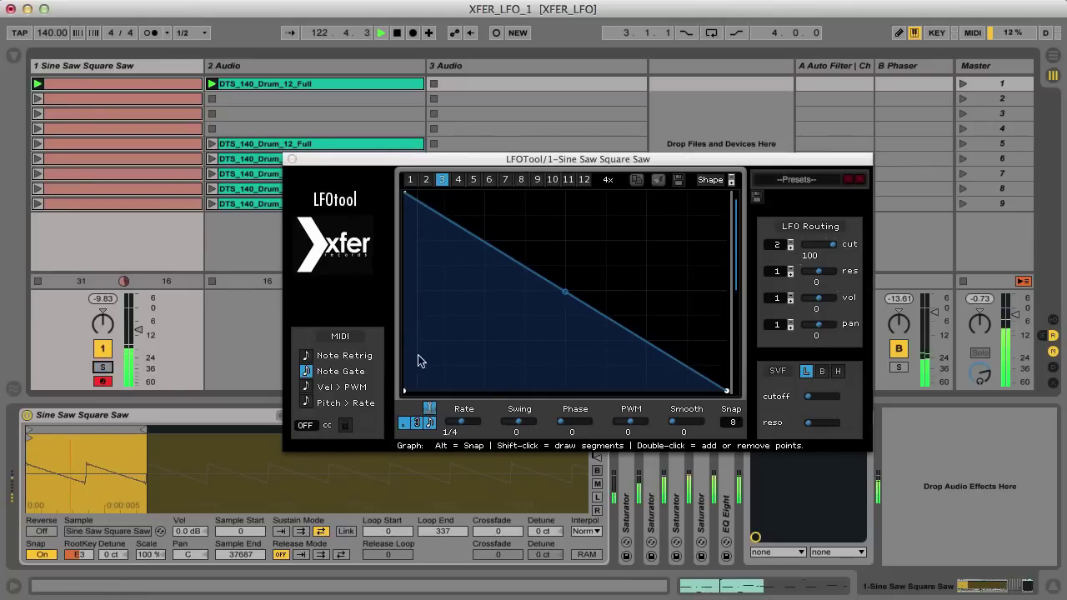
{"action": "left_click", "coordinate": [791, 242]}
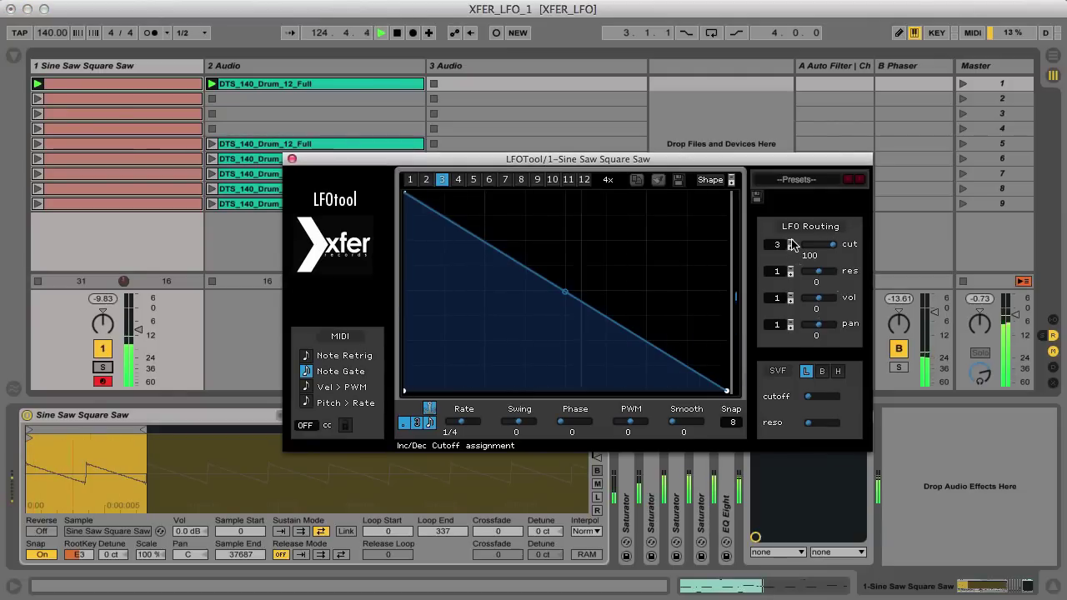
{"action": "left_click", "coordinate": [792, 243]}
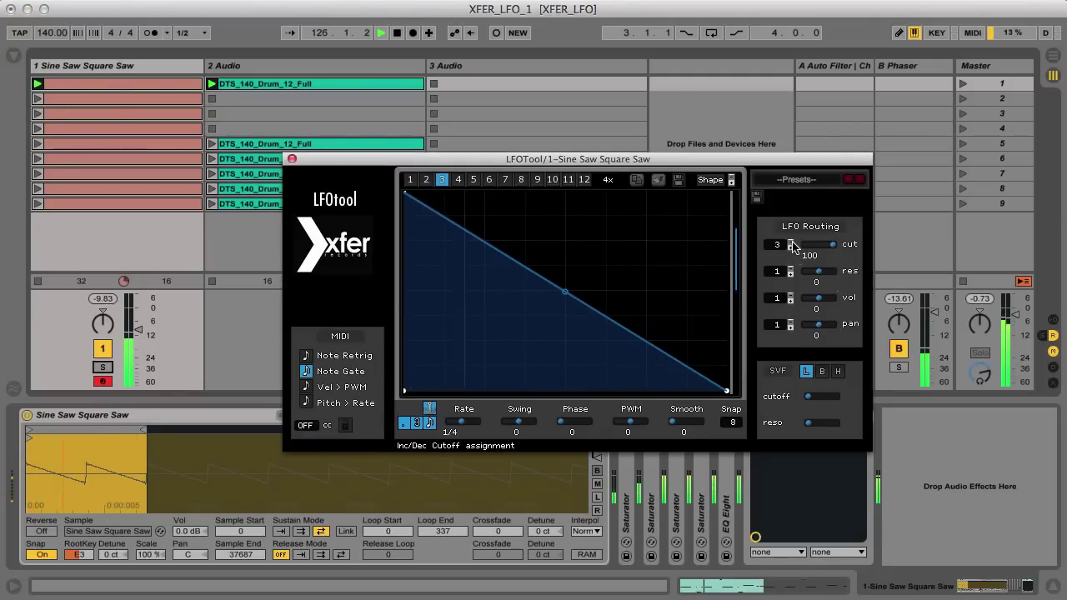
{"action": "left_click", "coordinate": [791, 247]}
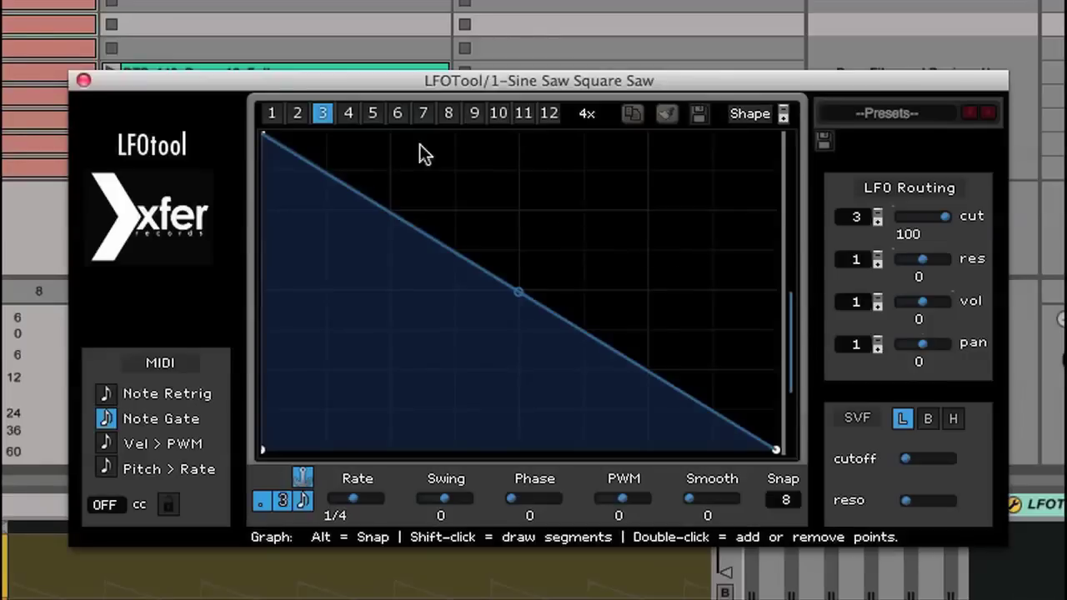
Show LFO graph 4 and load the Sidechain SC4 preset shape onto it
{"action": "left_click", "coordinate": [349, 113]}
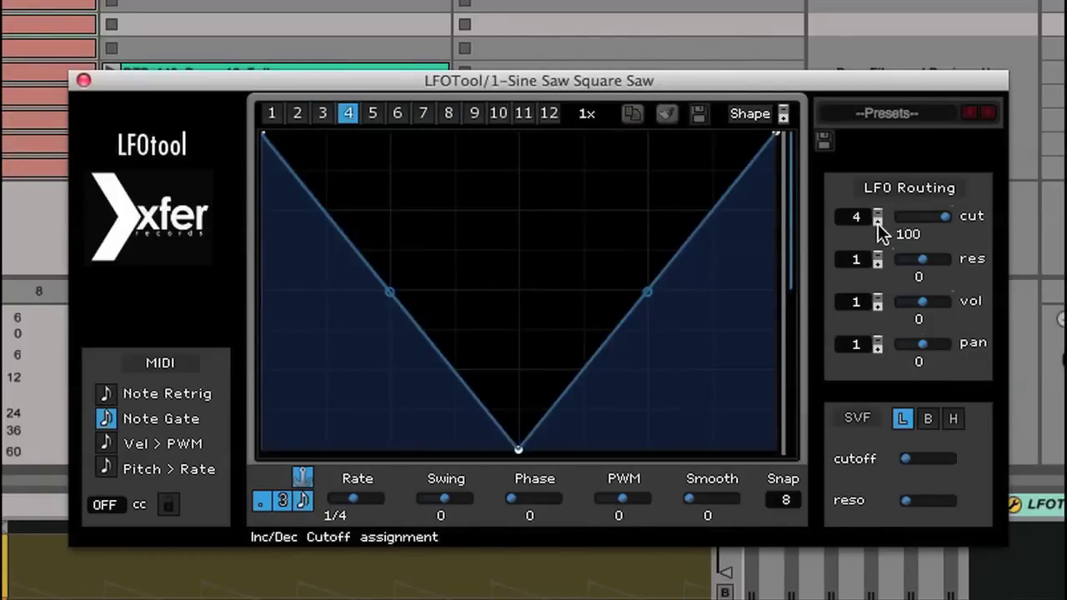
{"action": "left_click", "coordinate": [755, 116]}
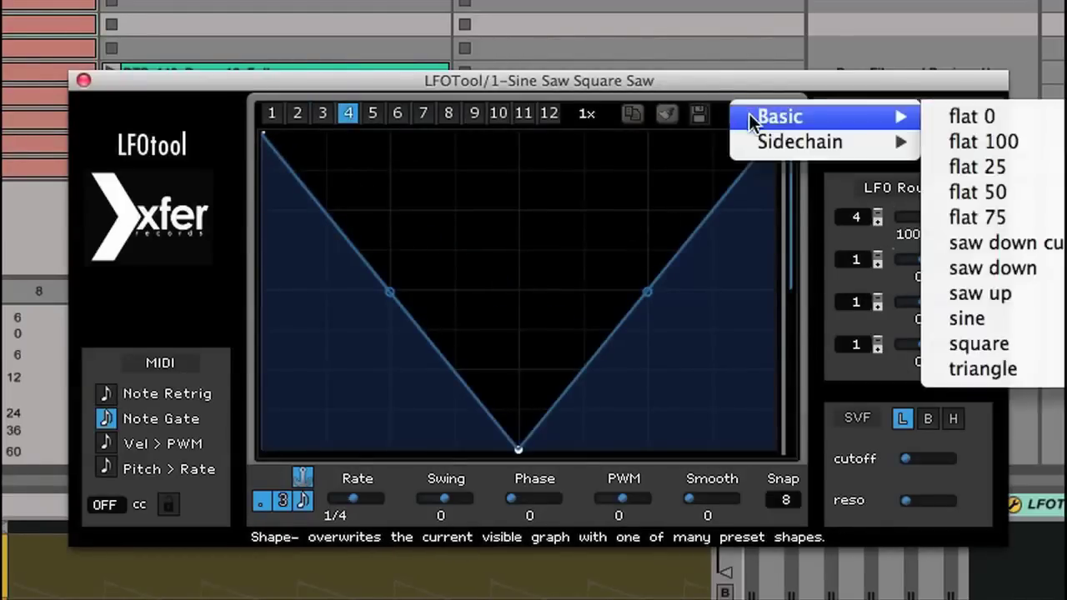
{"action": "mouse_move", "coordinate": [753, 138]}
{"action": "left_click", "coordinate": [963, 217]}
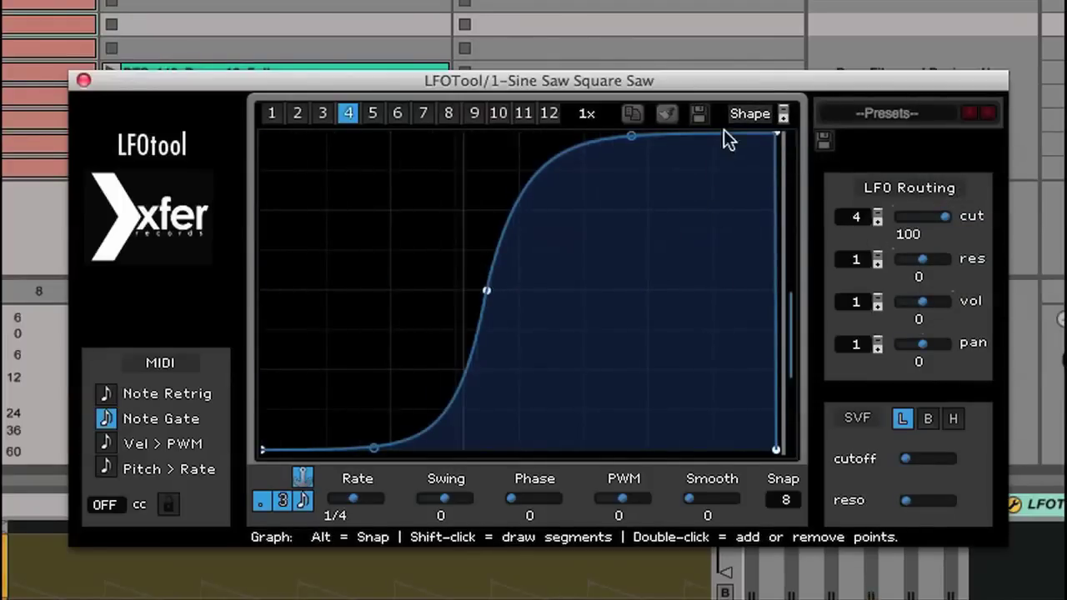
Try the Sidechain SC3 shape on graph 4, then settle on Sidechain SC1
{"action": "left_click", "coordinate": [746, 116]}
{"action": "mouse_move", "coordinate": [759, 146]}
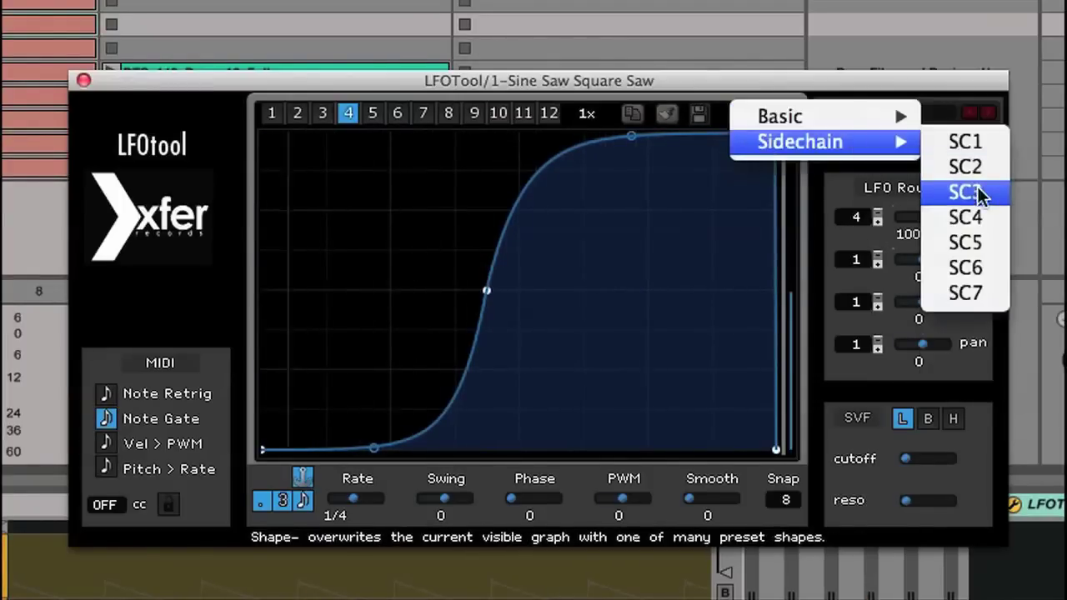
{"action": "left_click", "coordinate": [967, 191]}
{"action": "left_click", "coordinate": [751, 115]}
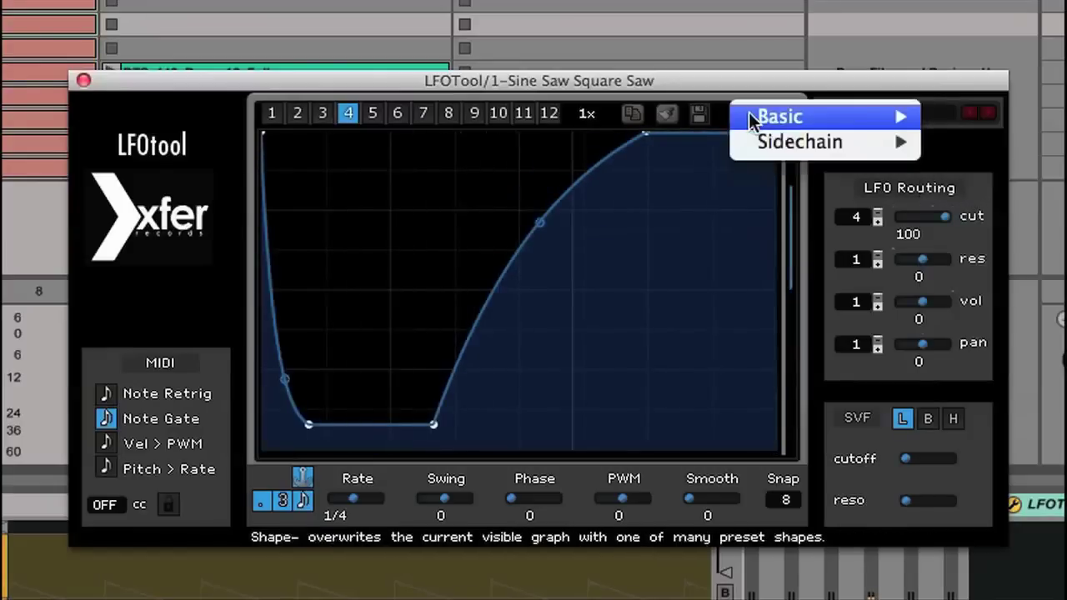
{"action": "mouse_move", "coordinate": [752, 143]}
{"action": "left_click", "coordinate": [959, 144]}
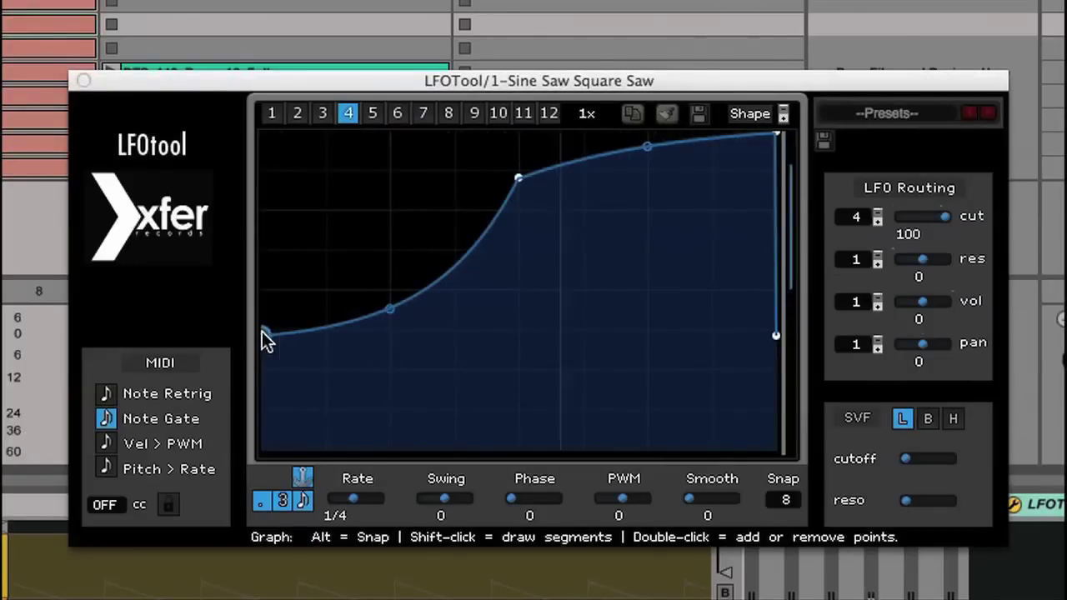
Pull graph 4's curve start point to the bottom and set Phase to 313
{"action": "left_click_drag", "start_coordinate": [261, 336], "coordinate": [255, 470]}
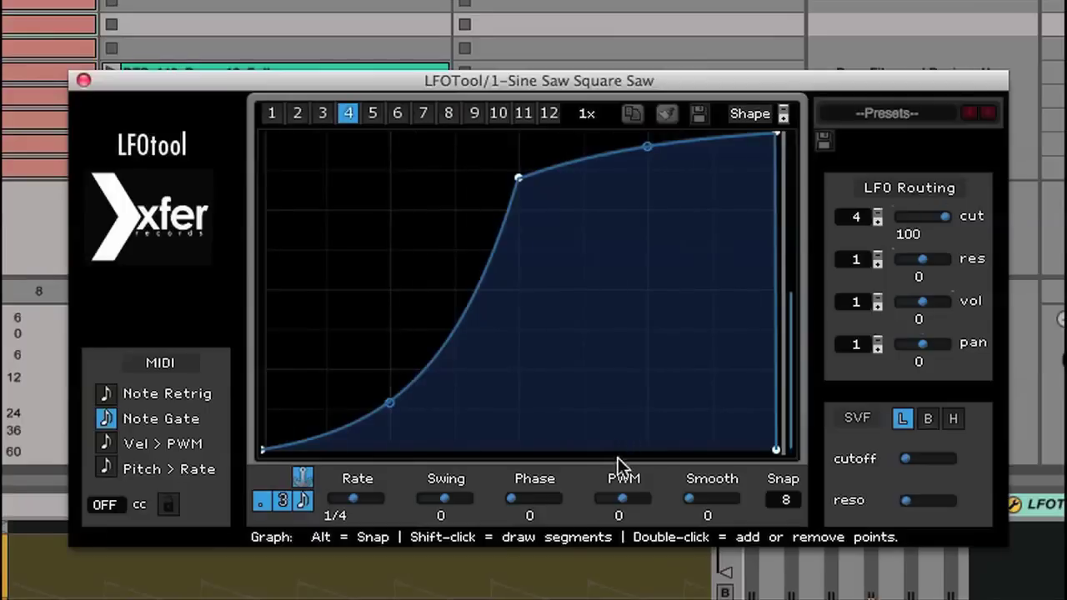
{"action": "left_click_drag", "start_coordinate": [514, 506], "coordinate": [719, 500]}
{"action": "left_click_drag", "start_coordinate": [550, 502], "coordinate": [574, 504]}
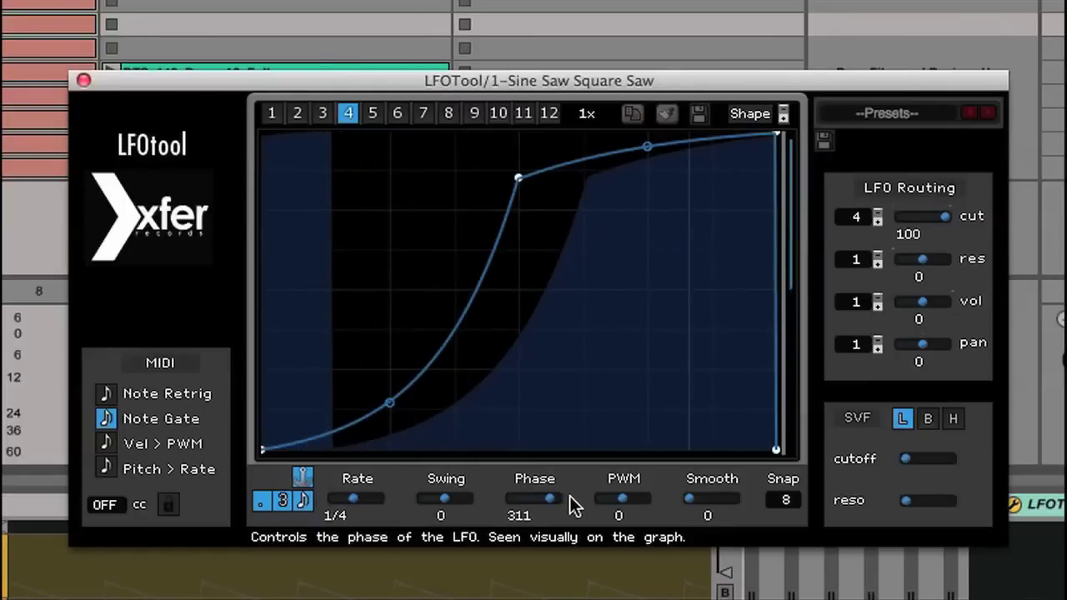
{"action": "left_click_drag", "start_coordinate": [571, 504], "coordinate": [573, 505]}
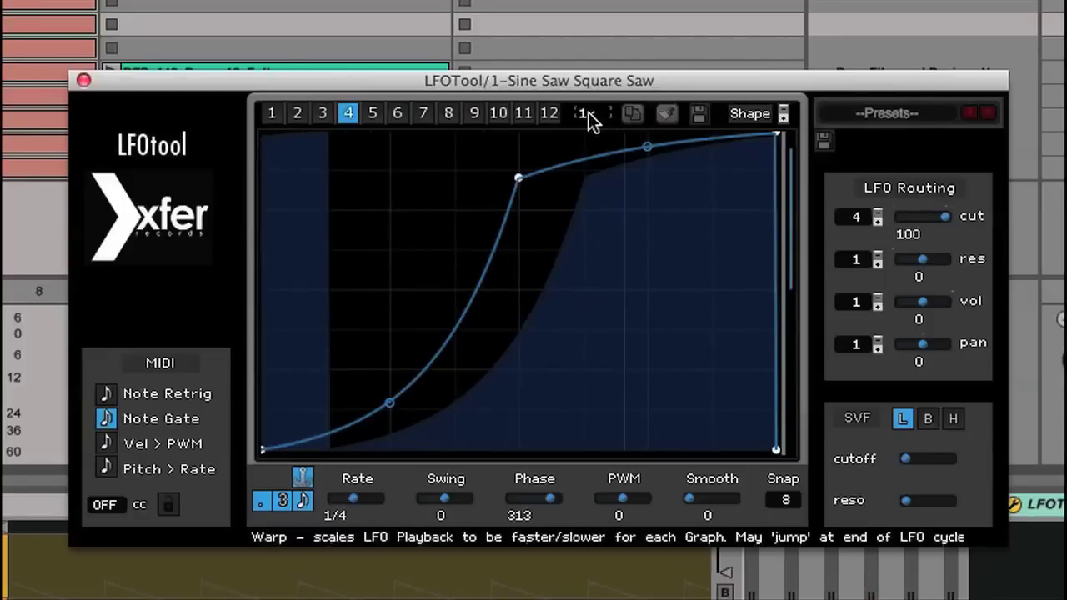
Raise the graph's Warp to 4x and Swing to 12
{"action": "left_click_drag", "start_coordinate": [587, 114], "coordinate": [588, 16]}
{"action": "left_click_drag", "start_coordinate": [590, 80], "coordinate": [586, 19]}
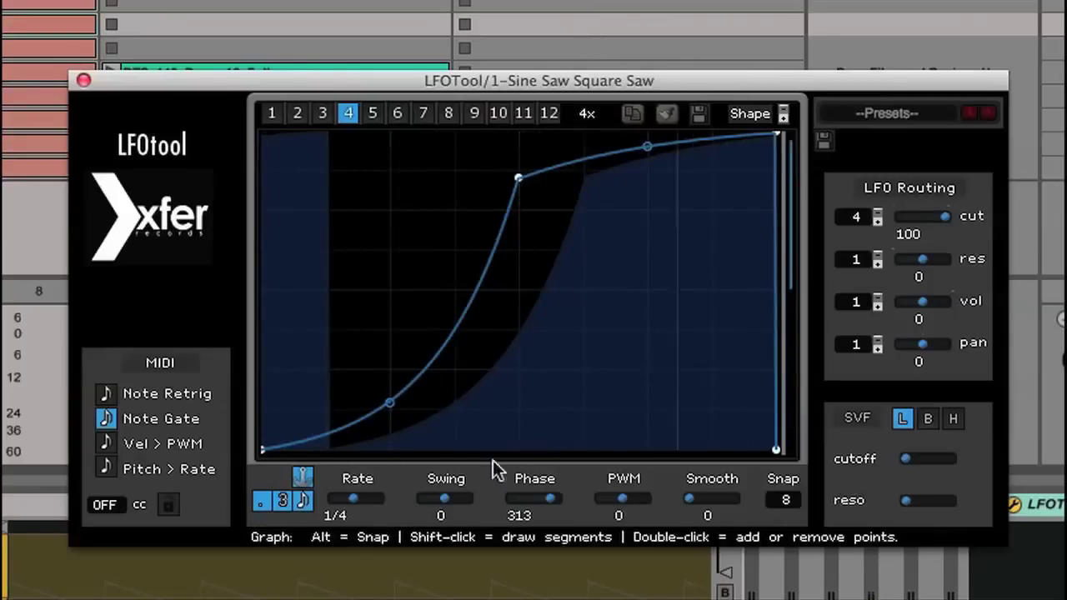
{"action": "mouse_move", "coordinate": [444, 508]}
{"action": "left_mouse_down"}
{"action": "mouse_move", "coordinate": [482, 505]}
{"action": "mouse_move", "coordinate": [449, 506]}
{"action": "left_mouse_up"}
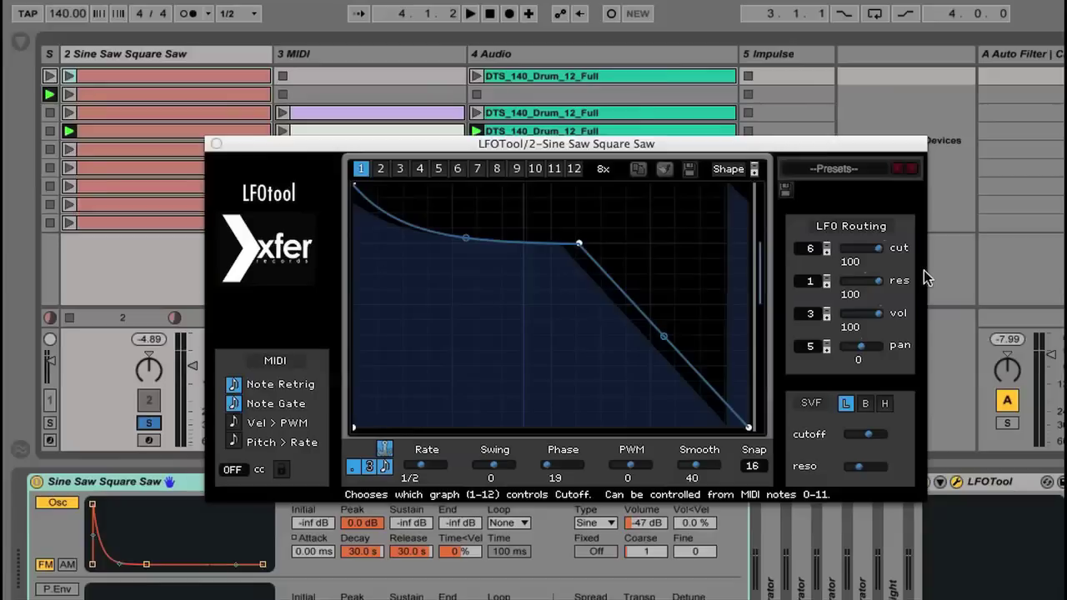
Start playback and turn off Solo on the Sine Saw Square Saw track
{"action": "key", "text": "space"}
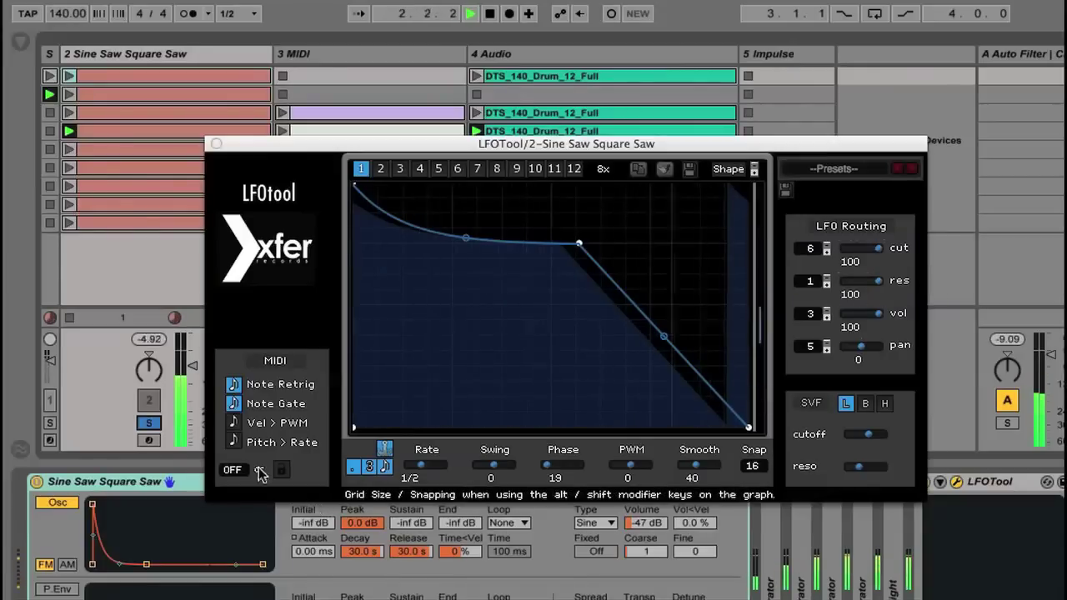
{"action": "left_click", "coordinate": [148, 424]}
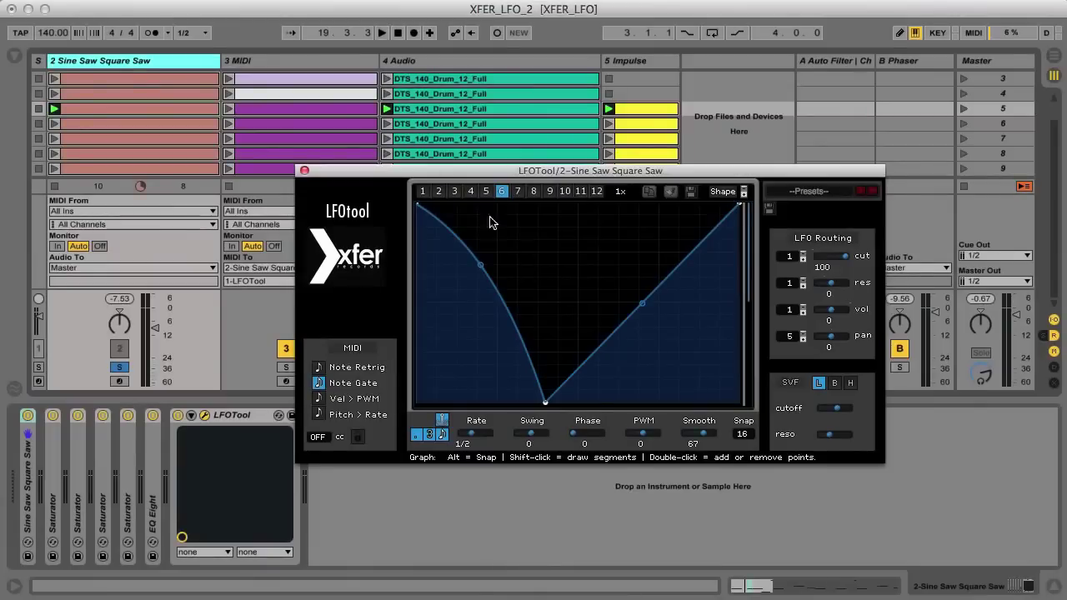
Keep the 3 MIDI track's MIDI To at 1-LFOTool and set its monitoring to In
{"action": "left_click", "coordinate": [288, 62]}
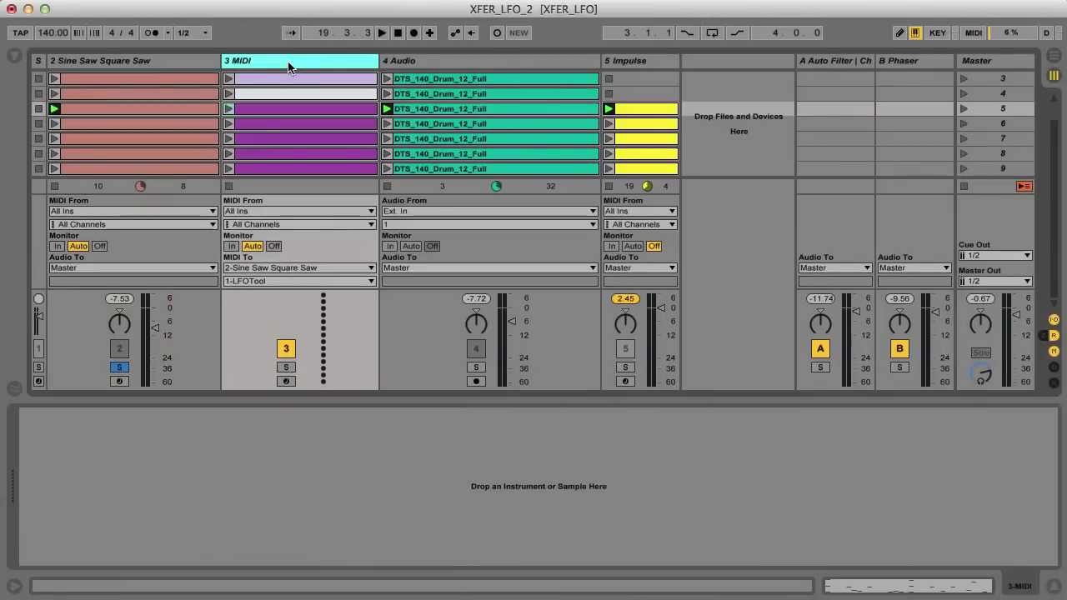
{"action": "left_click", "coordinate": [285, 282]}
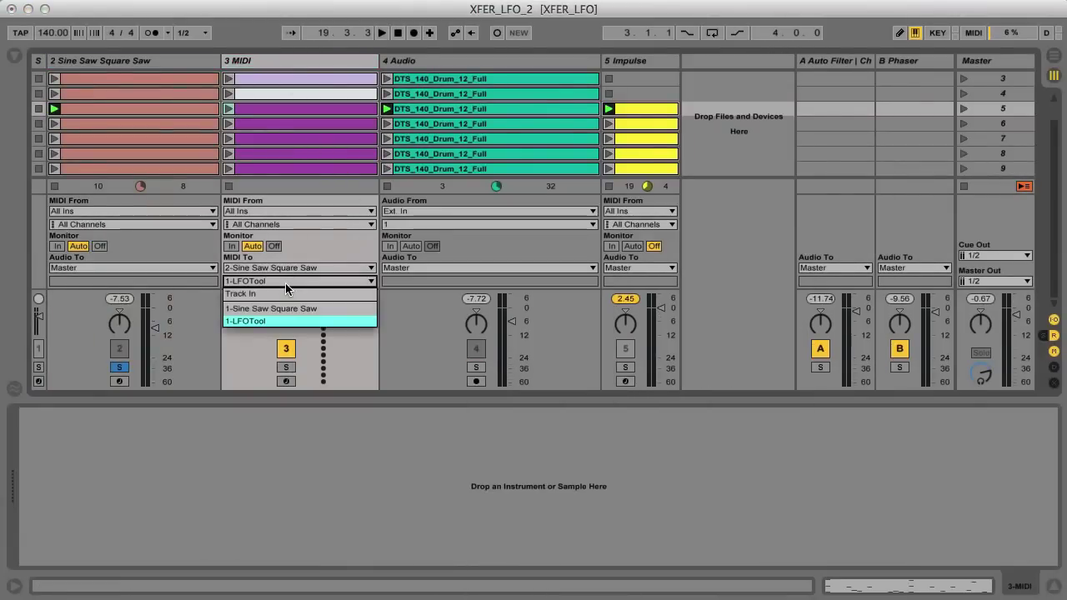
{"action": "left_click", "coordinate": [270, 327]}
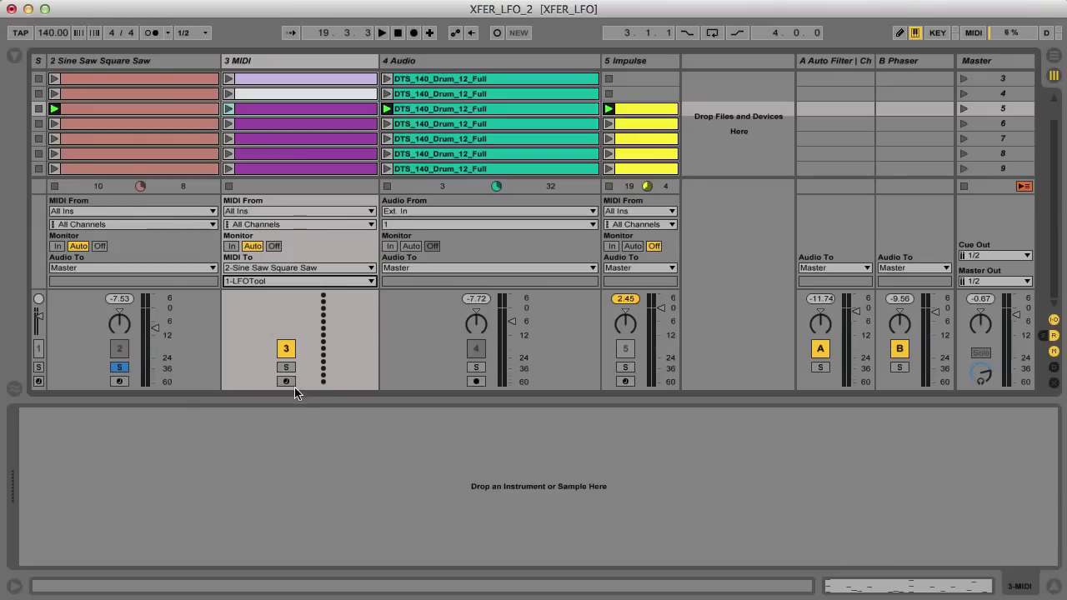
{"action": "left_click", "coordinate": [233, 246]}
{"action": "left_click", "coordinate": [133, 61]}
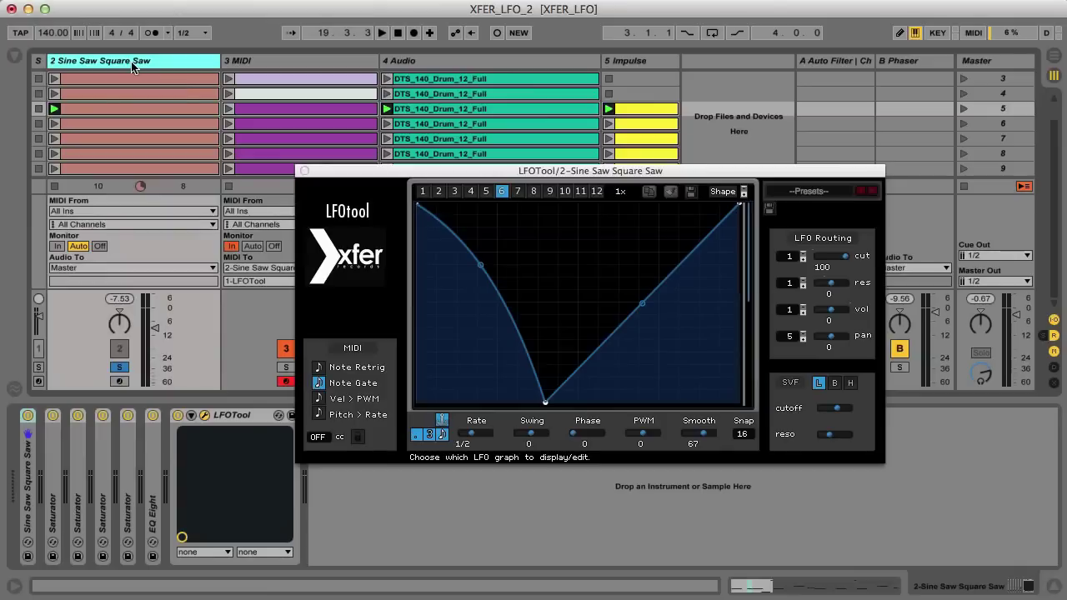
Start playback and step the cutoff routing up from graph 2 to graph 6
{"action": "key", "text": "space"}
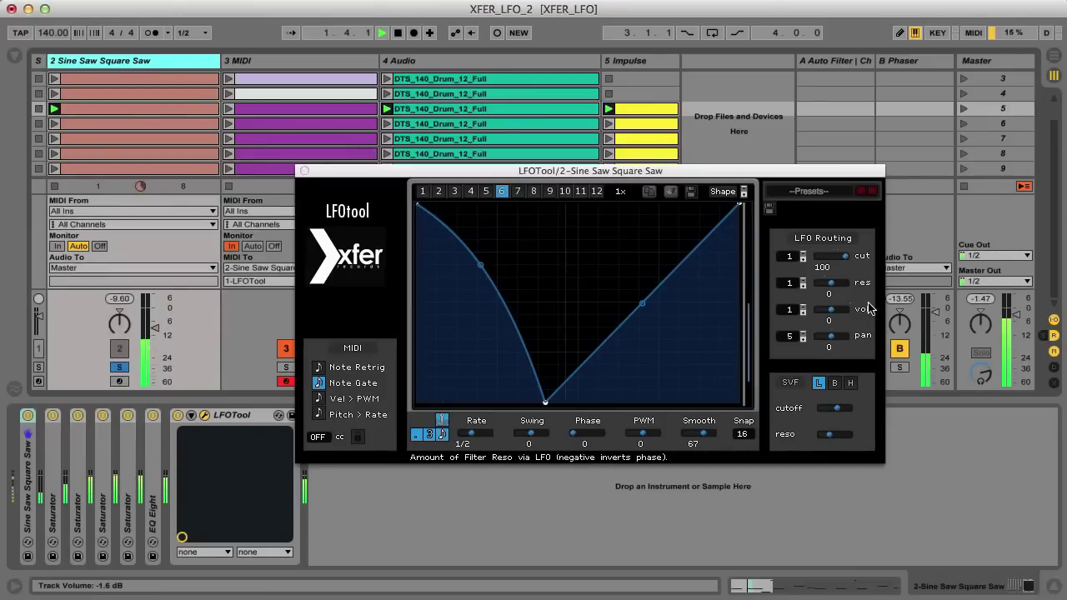
{"action": "left_click", "coordinate": [798, 266]}
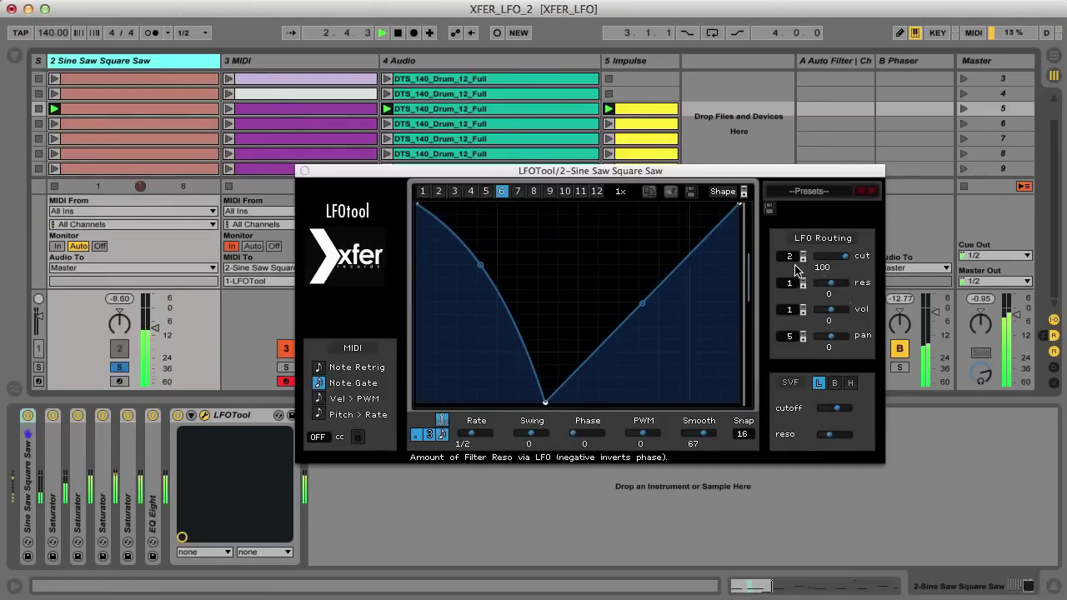
{"action": "left_click", "coordinate": [795, 264]}
{"action": "left_click", "coordinate": [794, 265]}
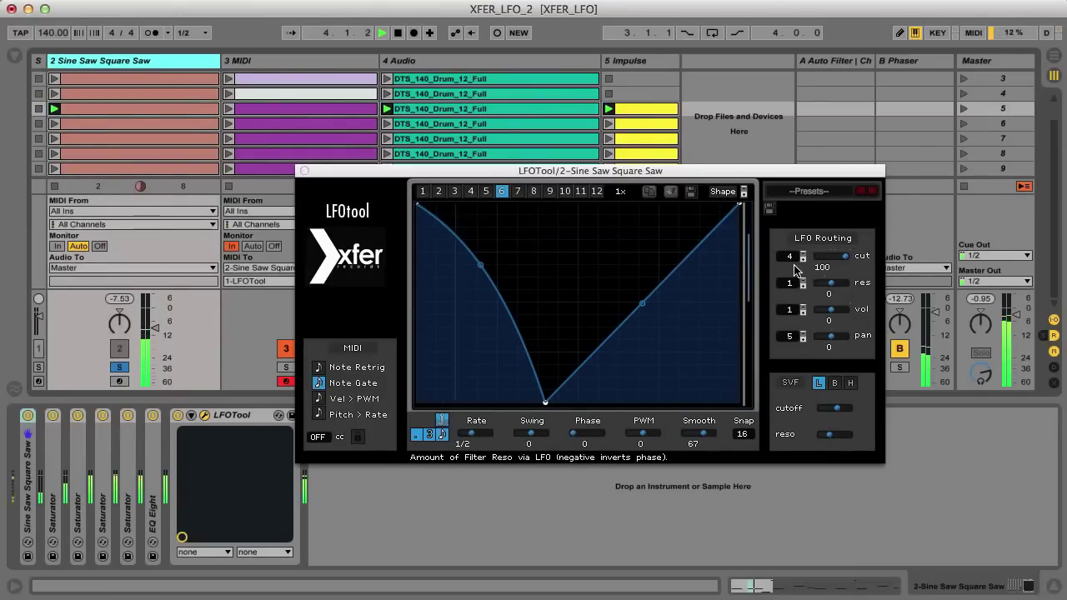
{"action": "left_click", "coordinate": [794, 264]}
{"action": "left_click", "coordinate": [795, 264]}
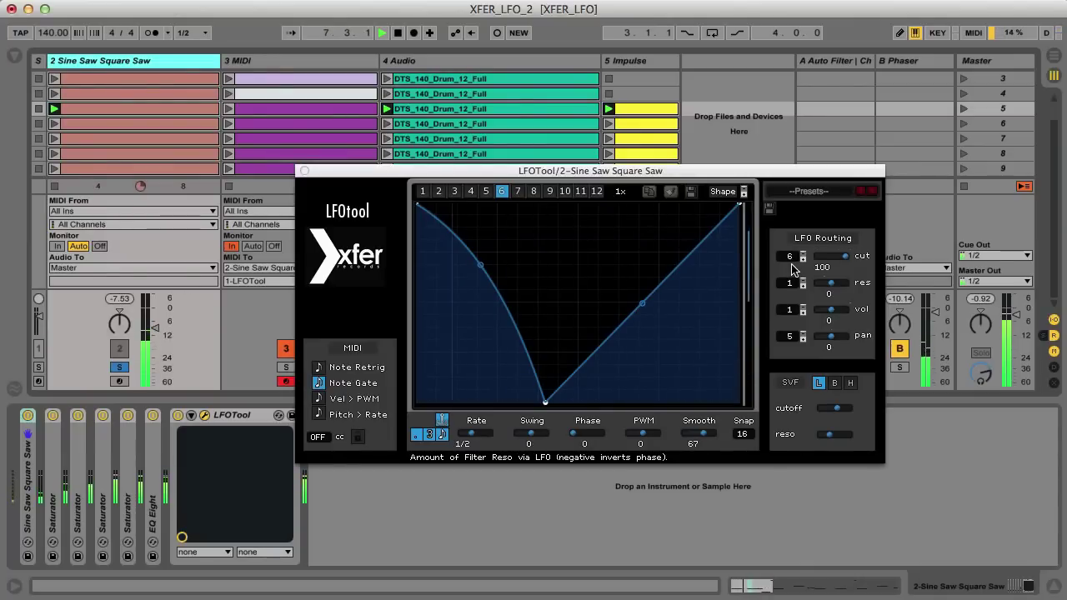
Reset the cutoff amount, turn the volume amount fully up and raise volume's graph routing
{"action": "double_click", "coordinate": [849, 261]}
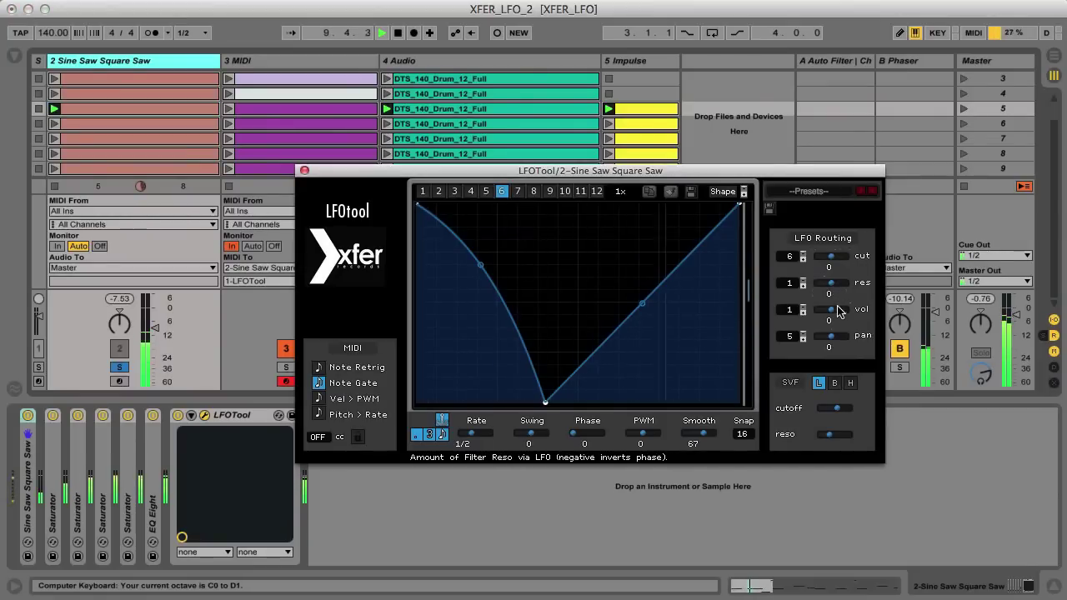
{"action": "left_click_drag", "start_coordinate": [831, 310], "coordinate": [960, 318]}
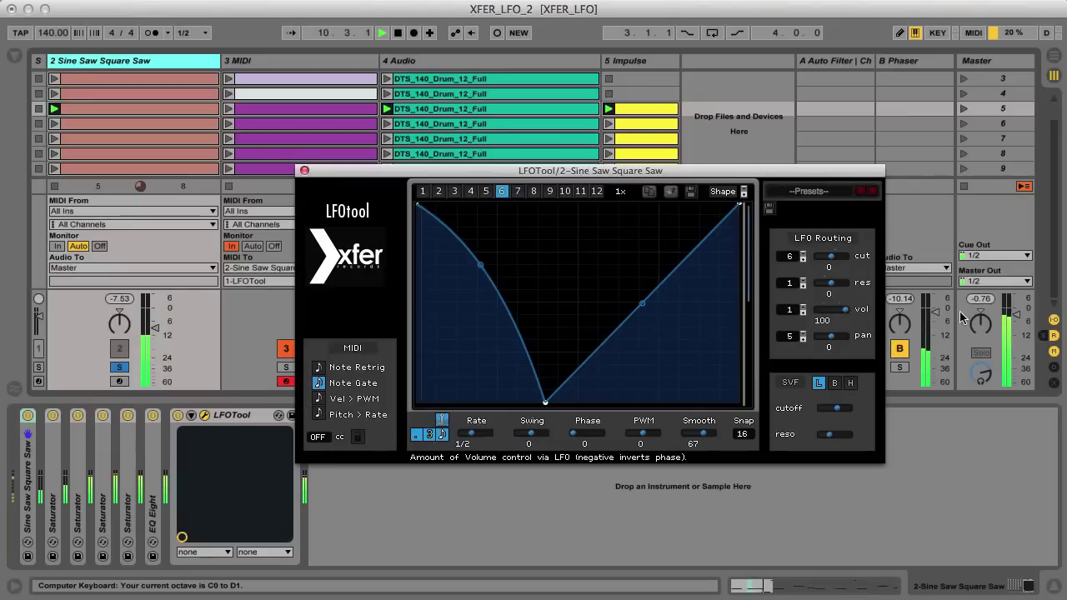
{"action": "left_click", "coordinate": [796, 318]}
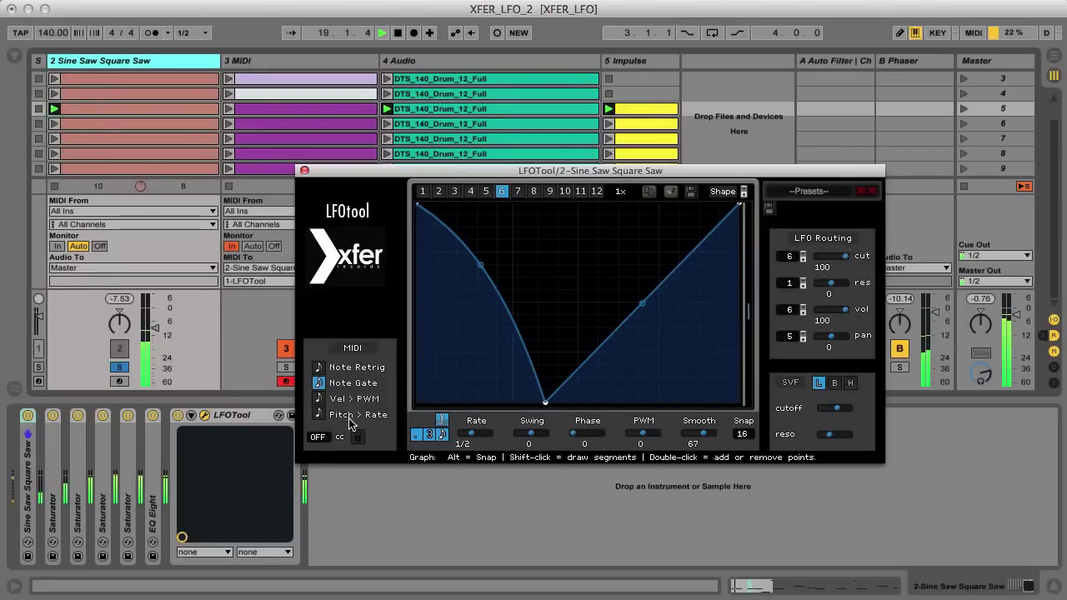
Enable Pitch > Rate and play notes setting the rate to 1/16, 1/32 and 1/8
{"action": "key", "text": "z"}
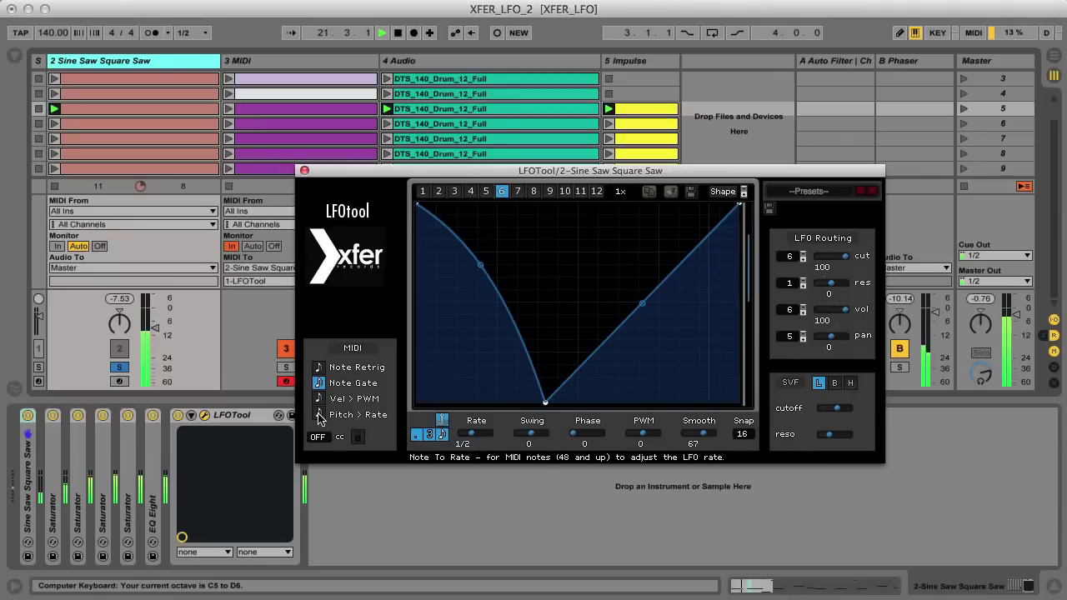
{"action": "left_click", "coordinate": [317, 414]}
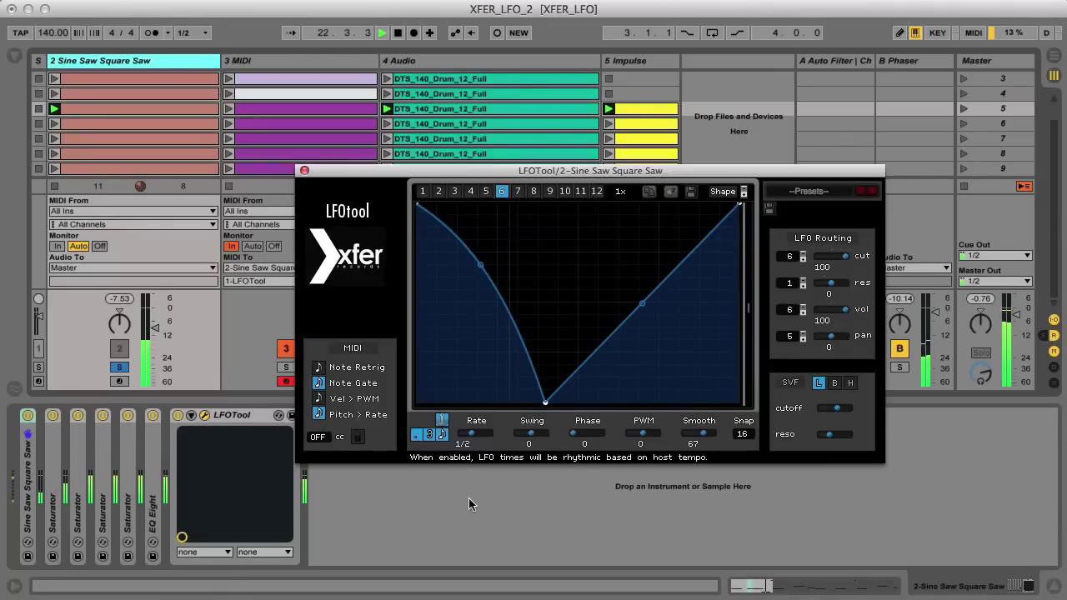
{"action": "key", "text": "a"}
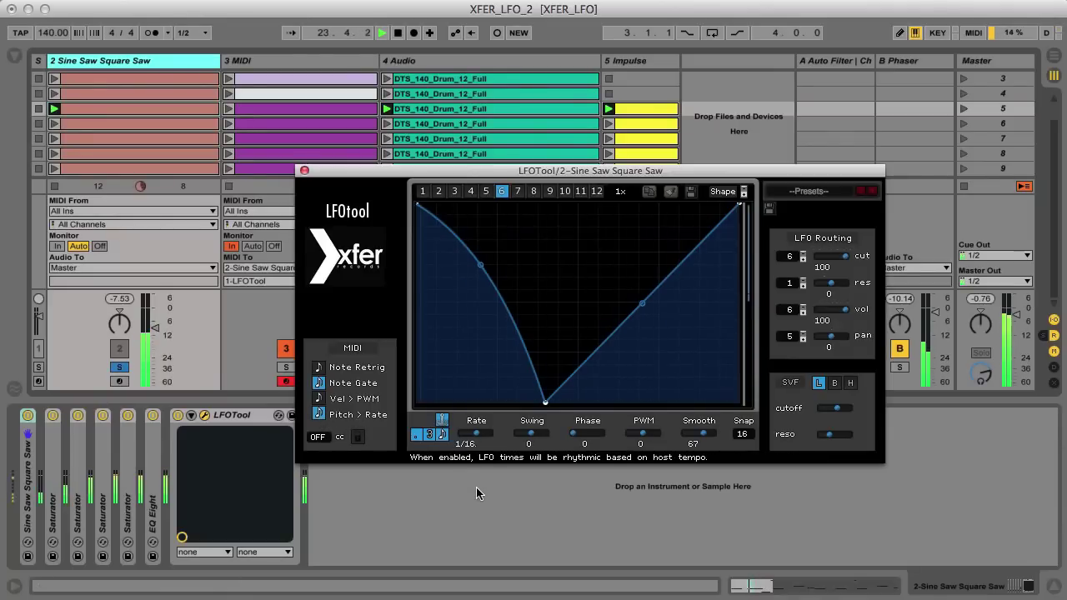
{"action": "key", "text": "s"}
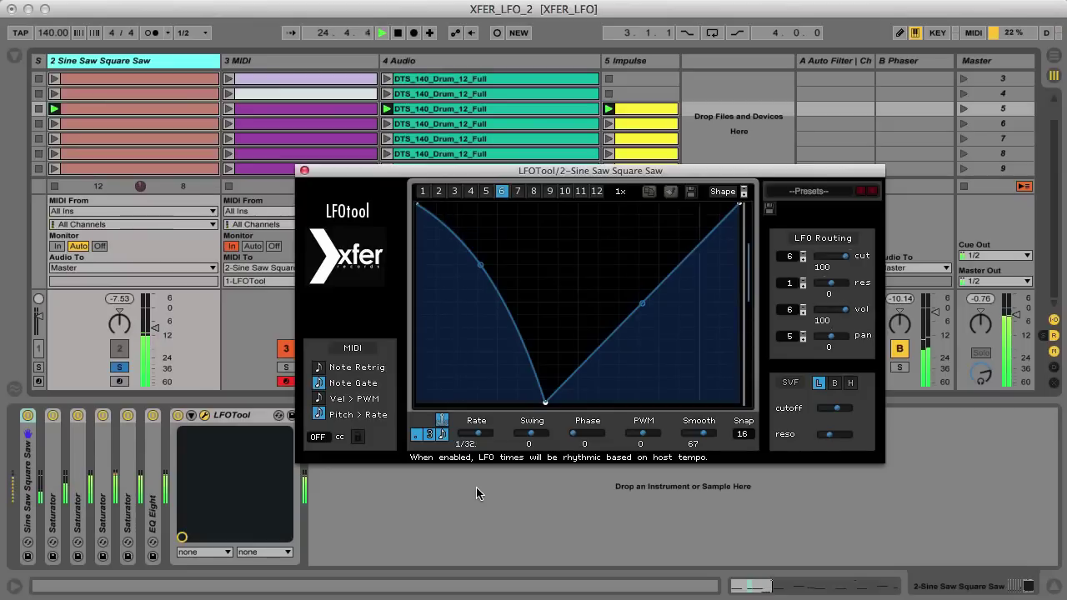
{"action": "key", "text": "d"}
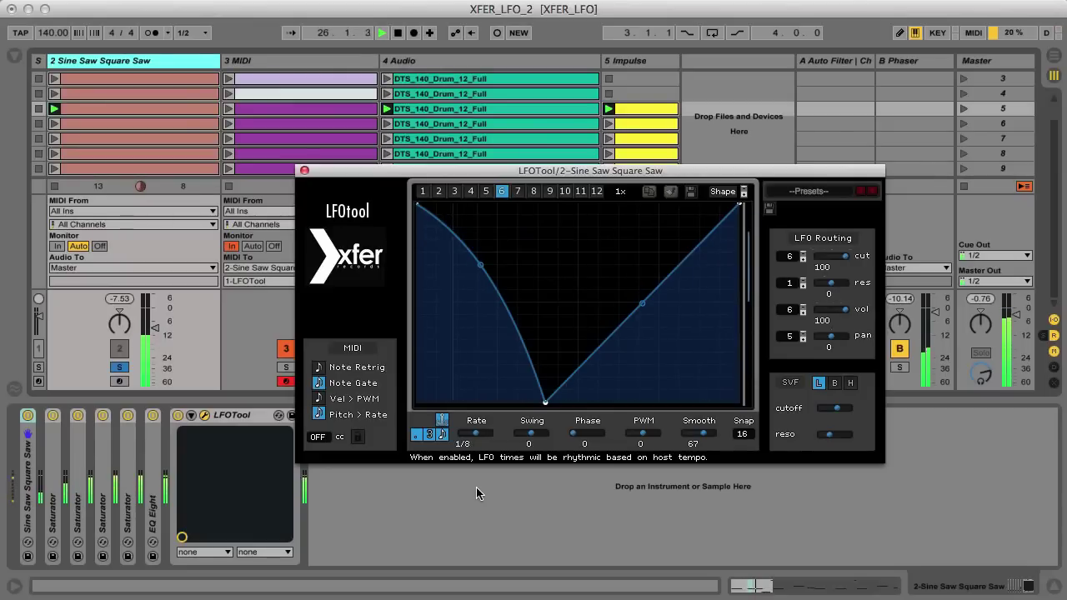
Shift the octave toward bar rate, then disable Pitch > Rate and enable Note Retrig
{"action": "key", "text": "x"}
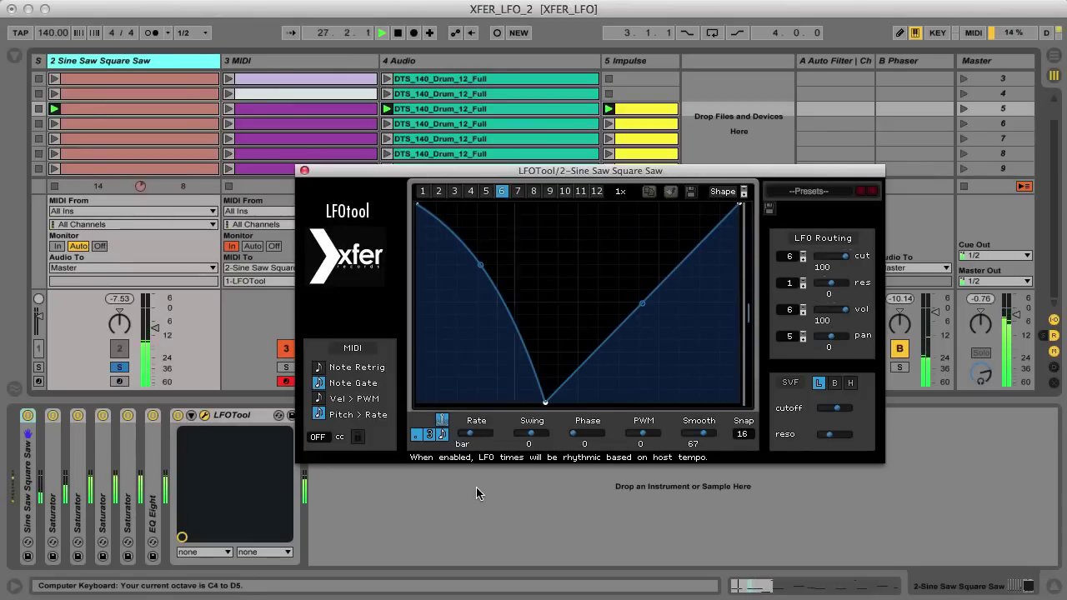
{"action": "left_click", "coordinate": [318, 414]}
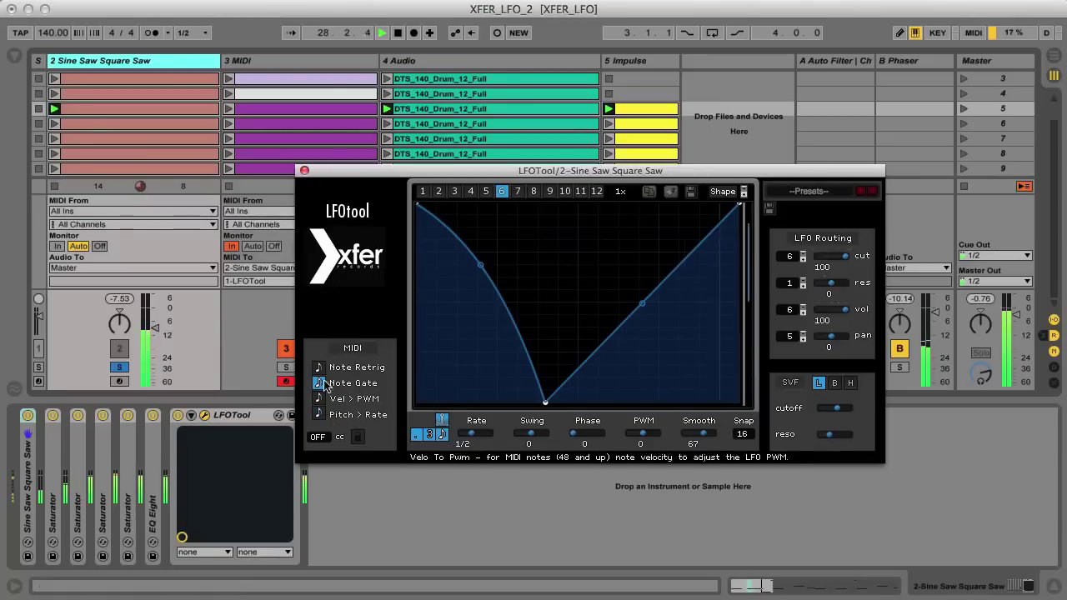
{"action": "left_click", "coordinate": [318, 368]}
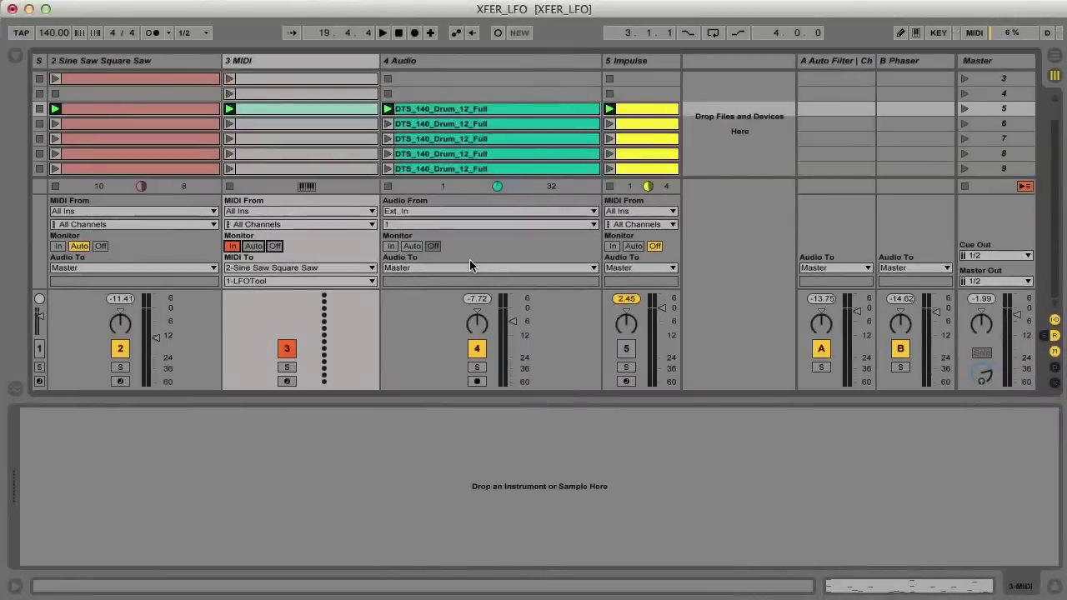
Set track 3 monitoring to Auto, play the set and review its MIDI clip's notes
{"action": "left_click", "coordinate": [255, 249]}
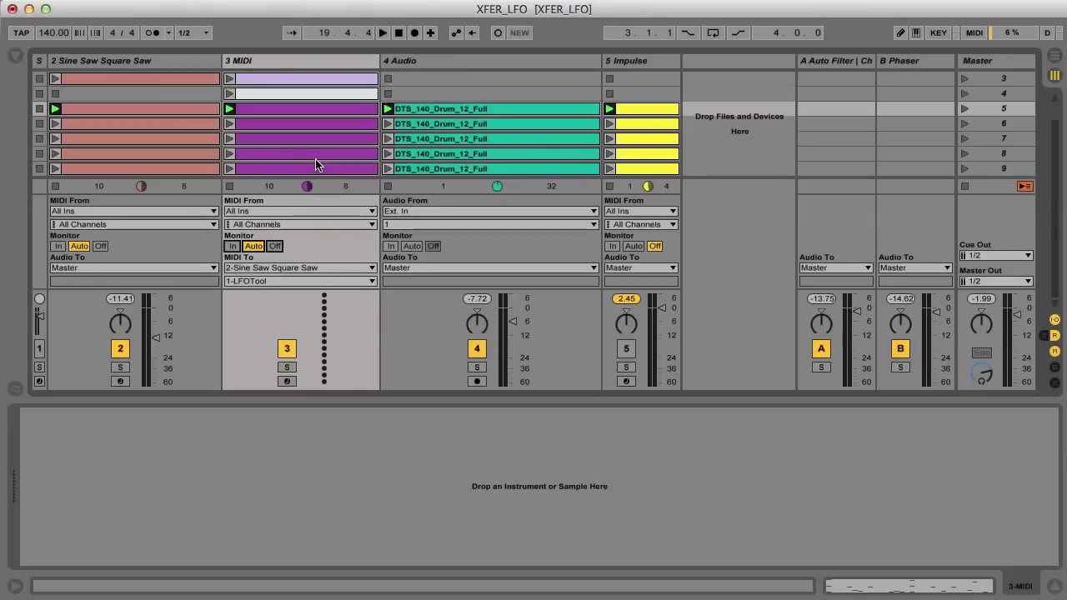
{"action": "key", "text": "space"}
{"action": "double_click", "coordinate": [341, 109]}
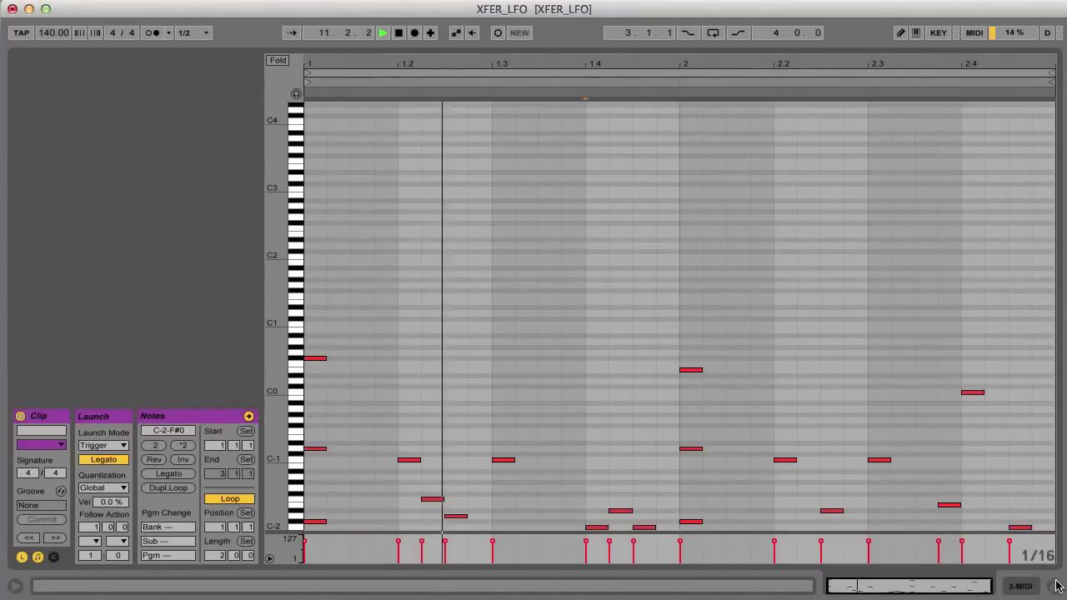
{"action": "key", "text": "Tab"}
{"action": "left_click", "coordinate": [197, 70]}
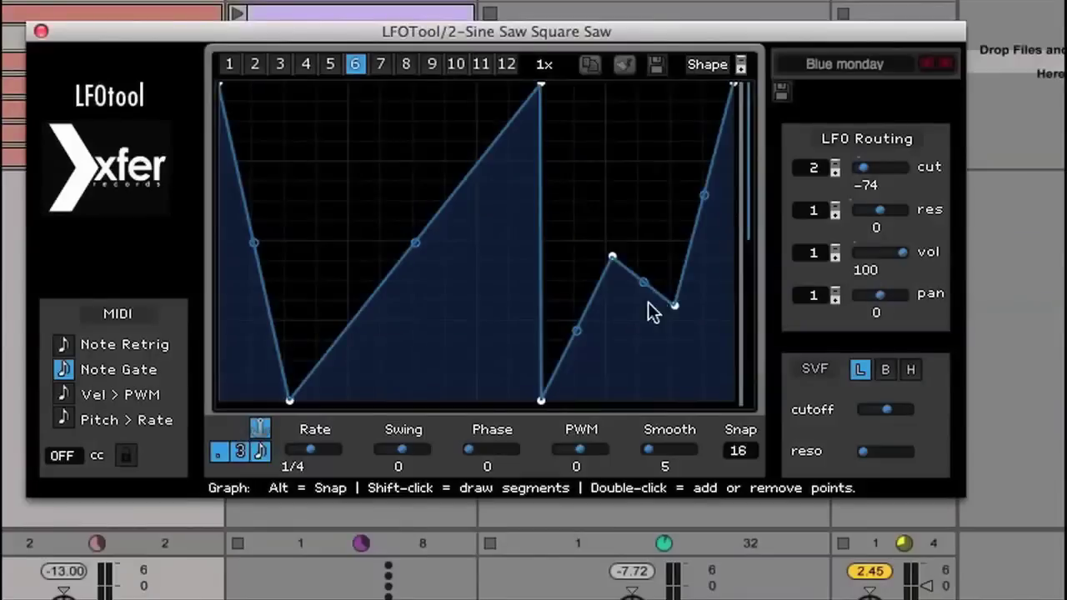
Sharpen graph 6's peak and deepen its valley, then bend a curved ramp into graph 5's steps
{"action": "left_click_drag", "start_coordinate": [614, 263], "coordinate": [614, 88]}
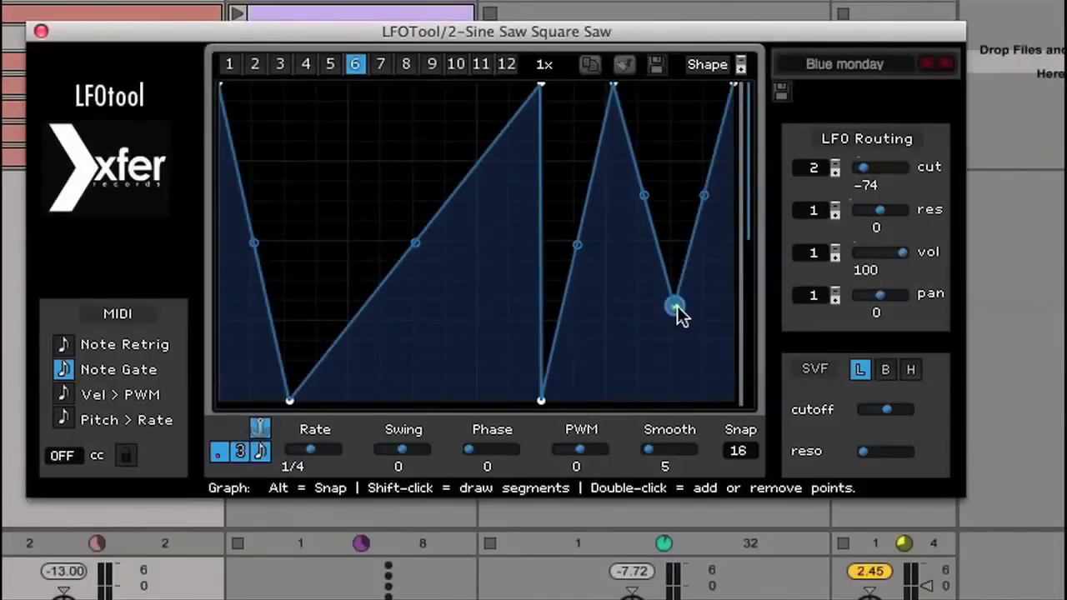
{"action": "left_click_drag", "start_coordinate": [677, 307], "coordinate": [684, 388]}
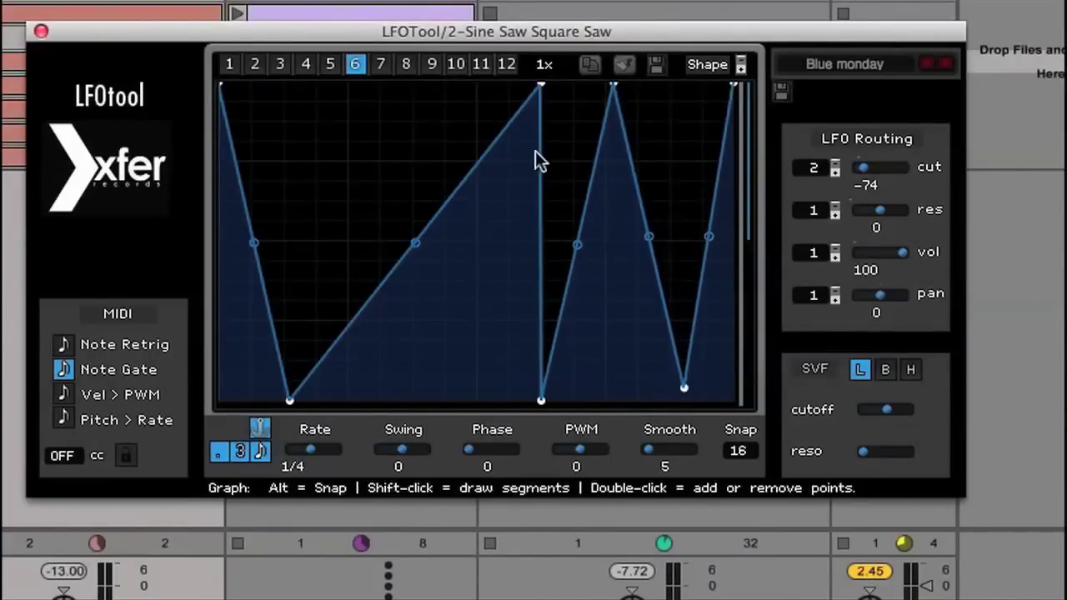
{"action": "left_click", "coordinate": [329, 65]}
{"action": "left_click_drag", "start_coordinate": [331, 252], "coordinate": [331, 97]}
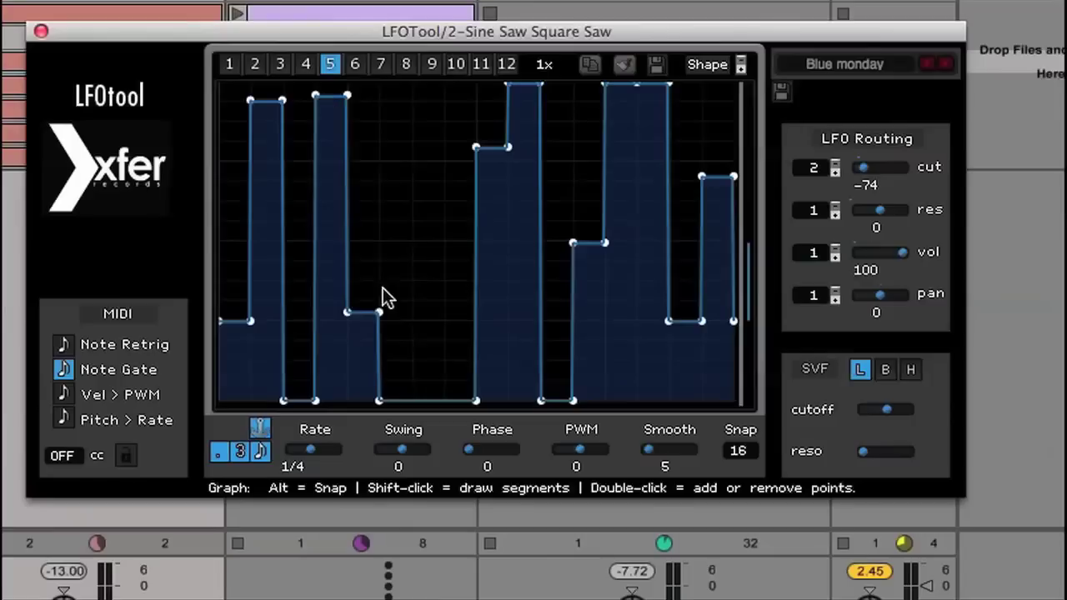
{"action": "double_click", "coordinate": [475, 401]}
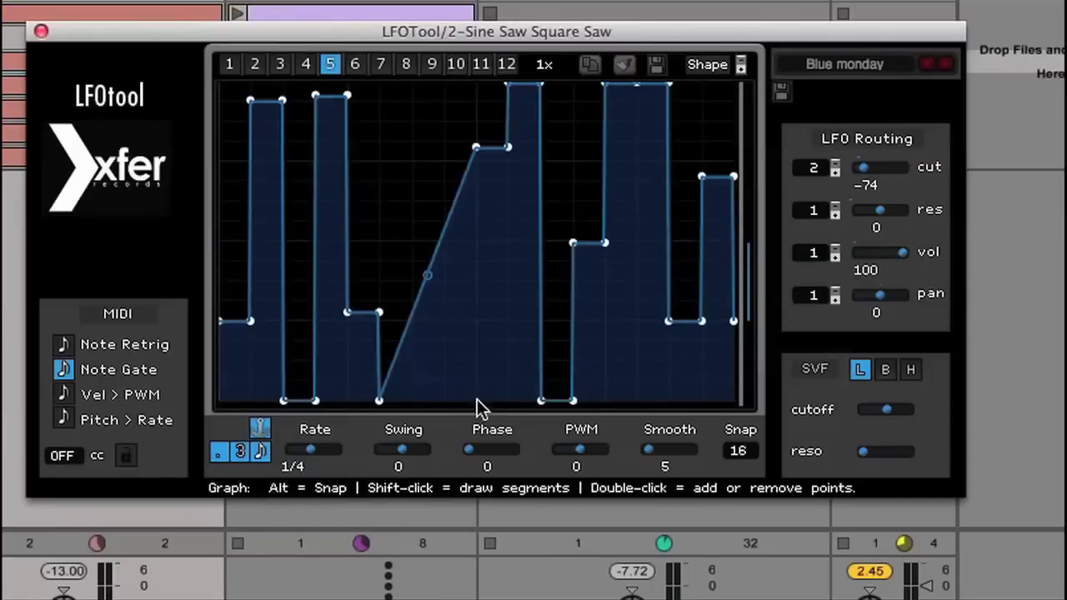
{"action": "left_click_drag", "start_coordinate": [431, 283], "coordinate": [506, 341]}
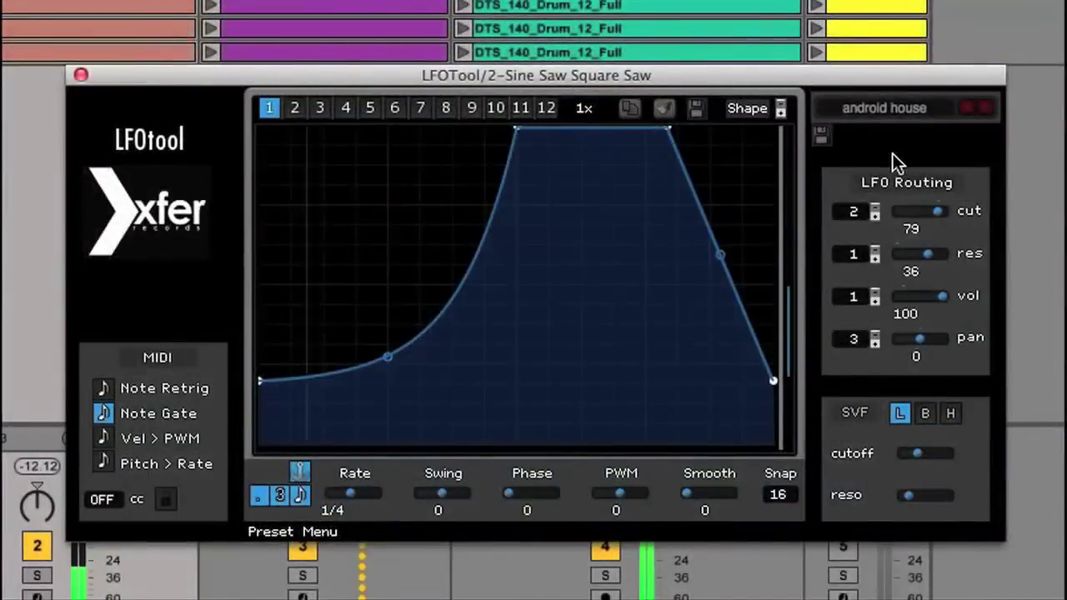
Open and close the preset list, then step through android trance 2, android trance and bas it up
{"action": "left_click", "coordinate": [872, 106]}
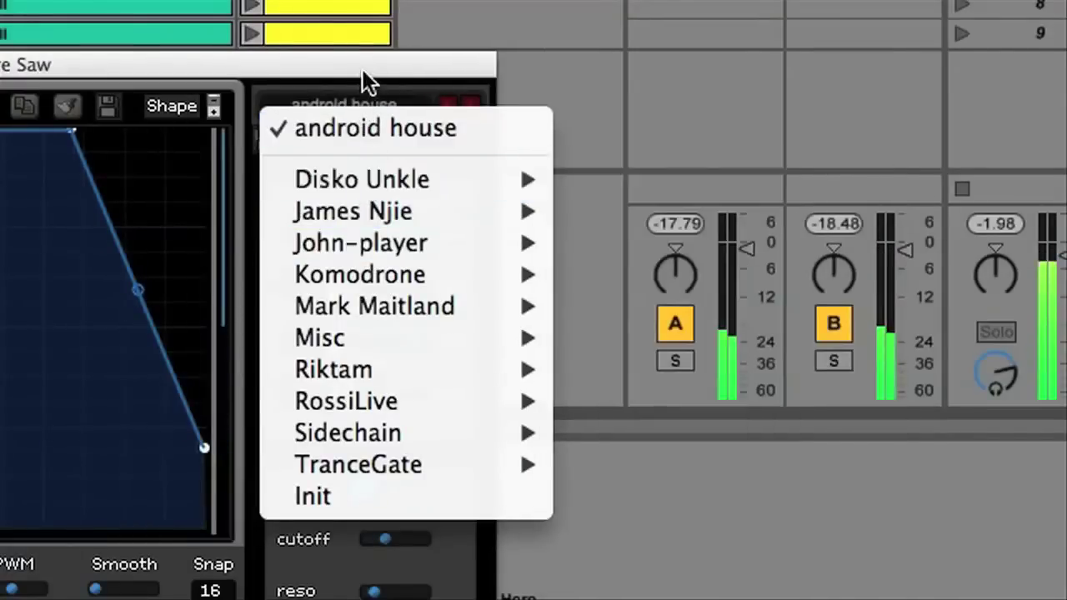
{"action": "left_click", "coordinate": [364, 74]}
{"action": "left_click", "coordinate": [471, 113]}
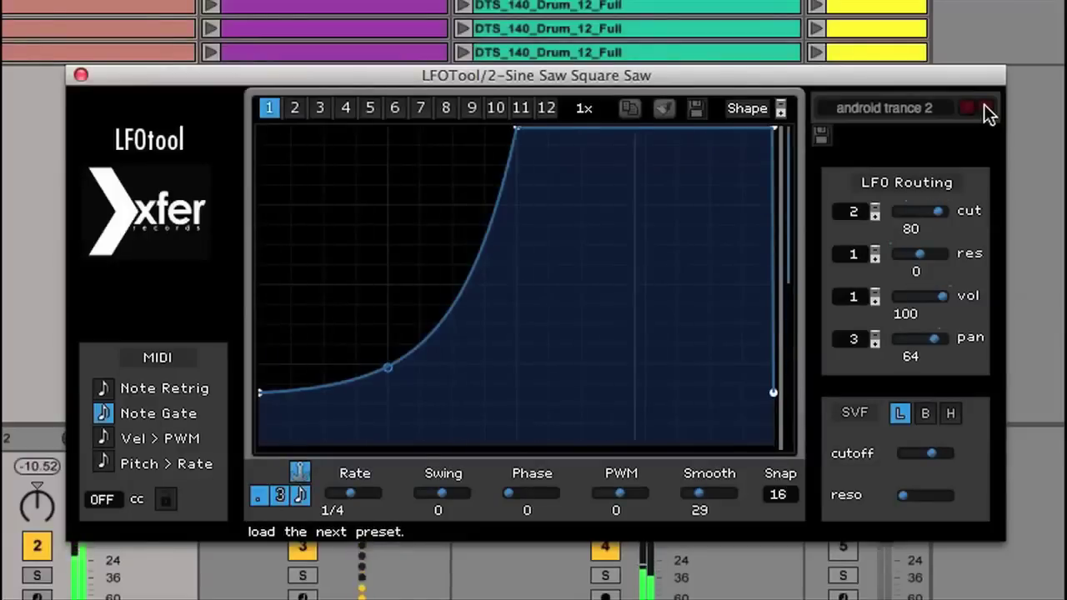
{"action": "left_click", "coordinate": [983, 109]}
{"action": "left_click", "coordinate": [984, 106]}
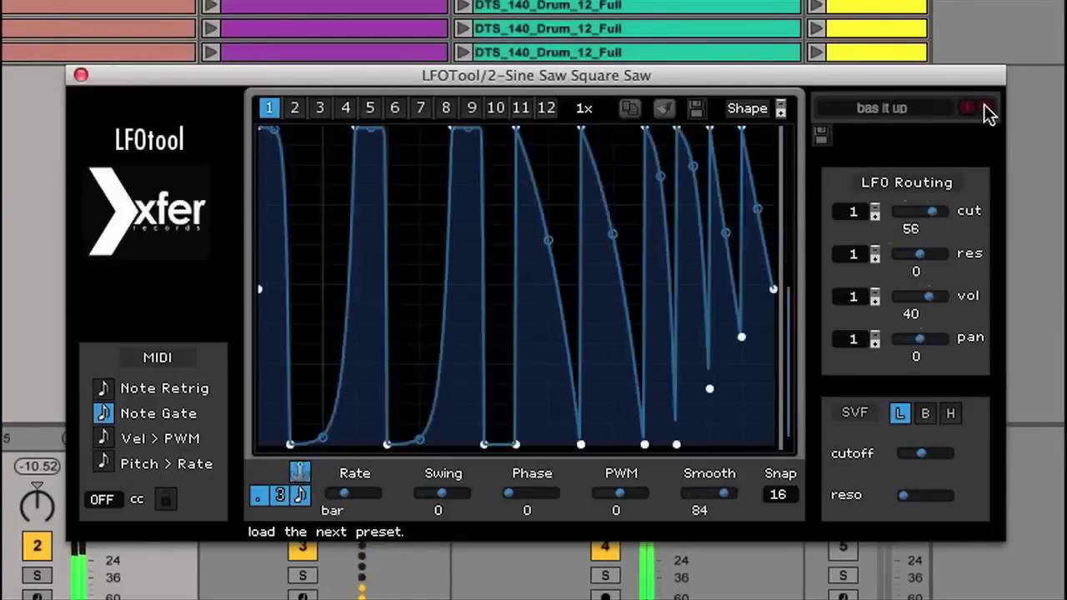
Switch back and forth among android trance, android trance 2 and bas it up, ending on bas it up
{"action": "left_click", "coordinate": [966, 104]}
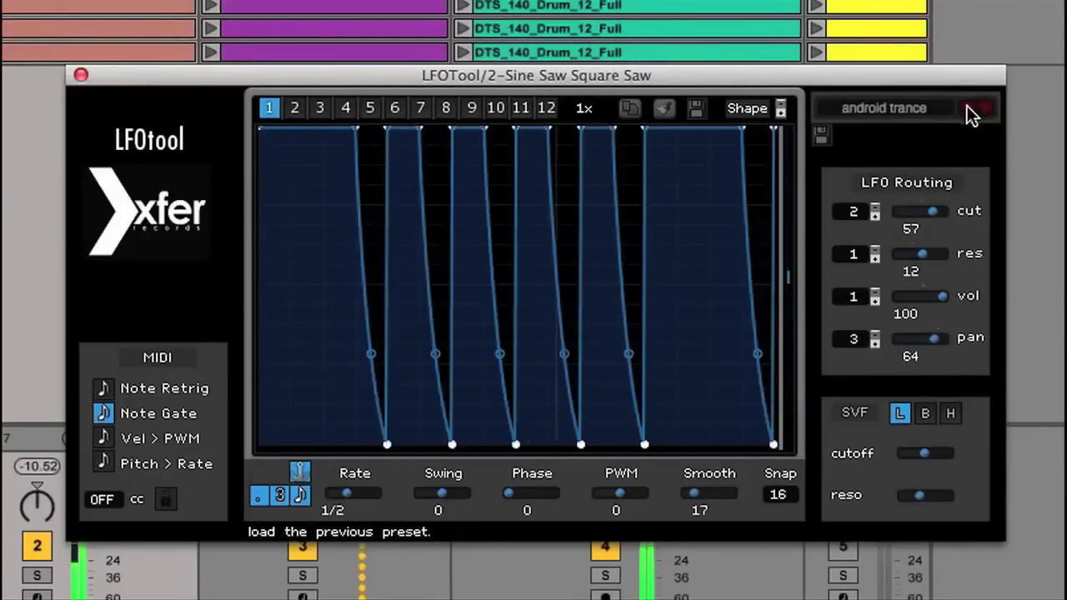
{"action": "left_click", "coordinate": [968, 103]}
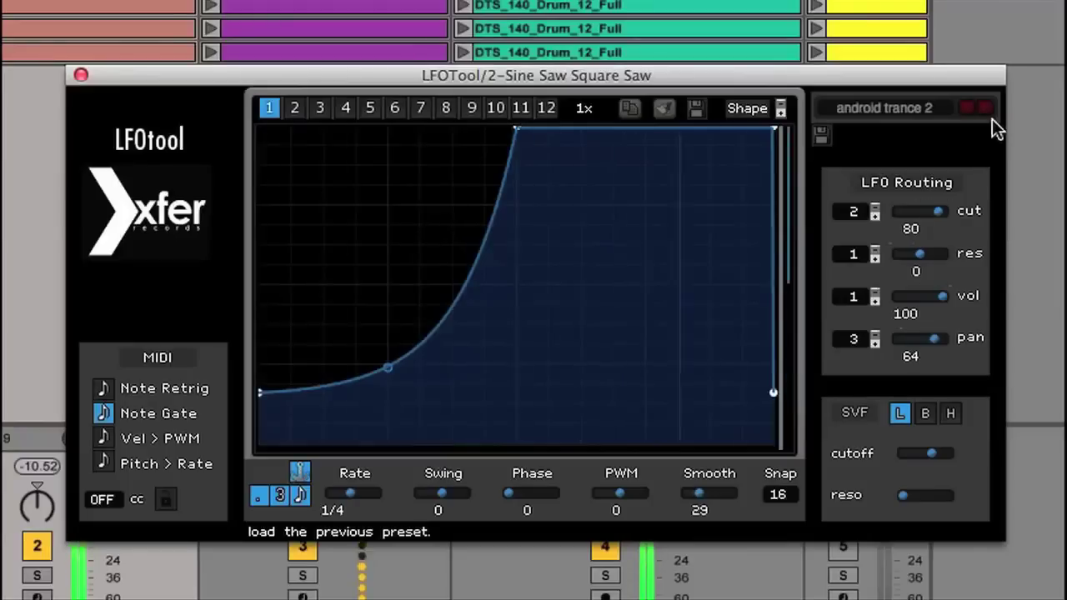
{"action": "left_click", "coordinate": [984, 105]}
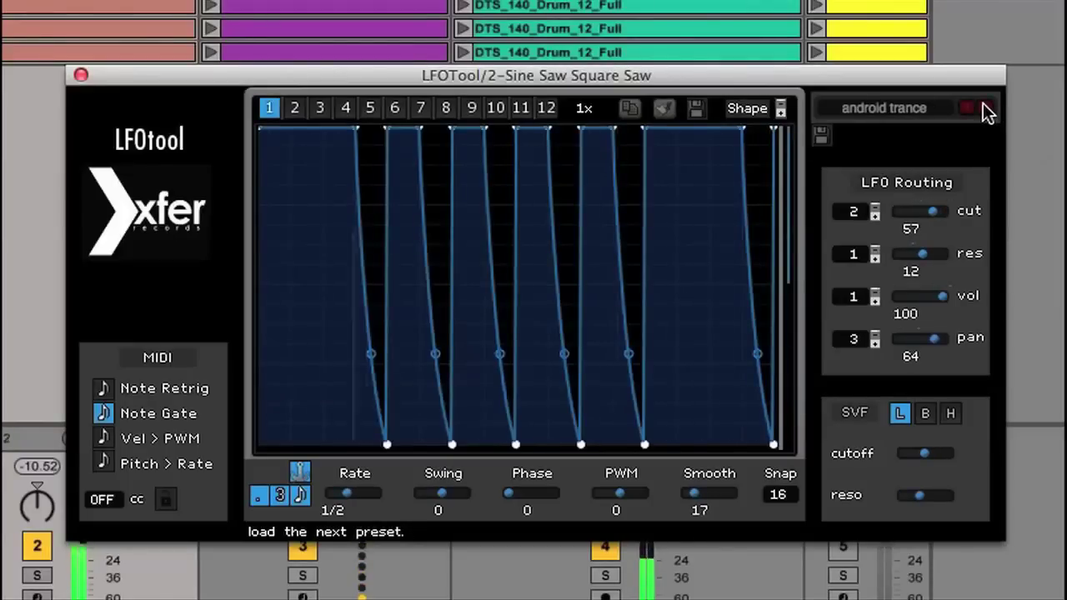
{"action": "left_click", "coordinate": [983, 104]}
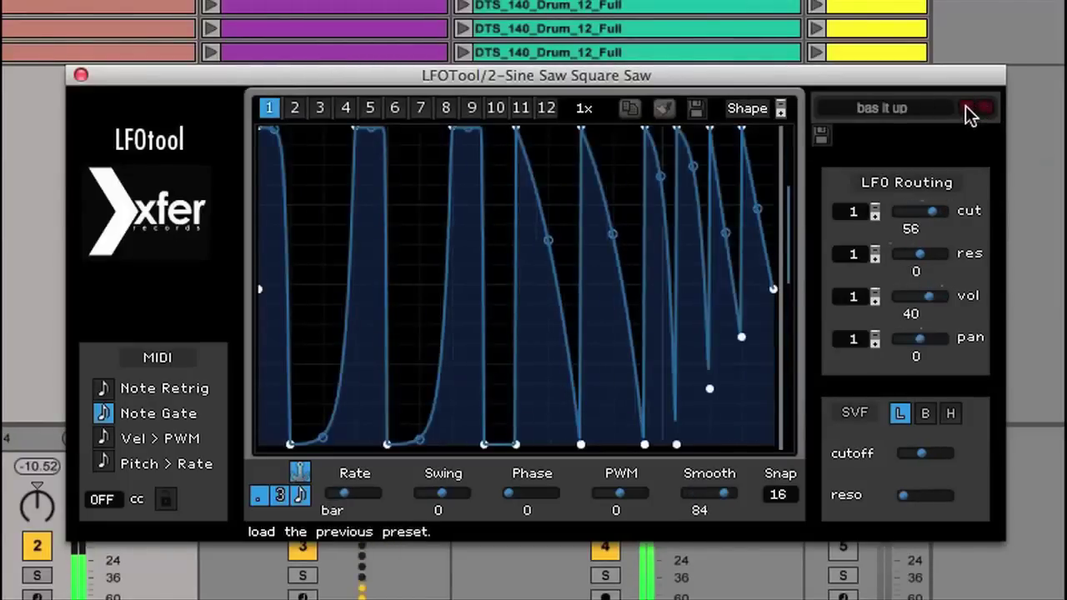
{"action": "left_click", "coordinate": [965, 105]}
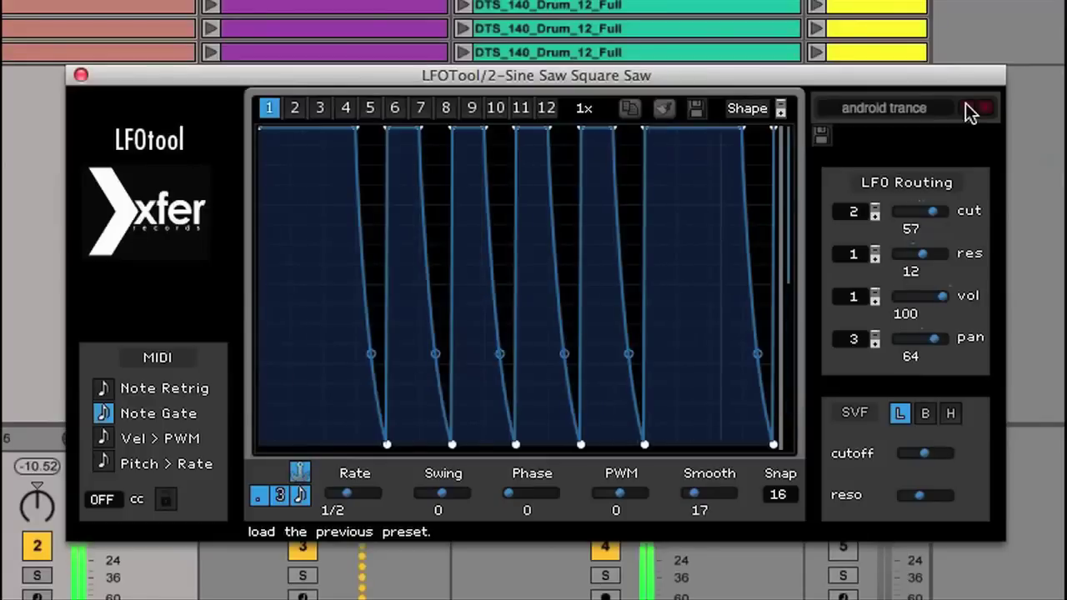
{"action": "left_click", "coordinate": [965, 104]}
{"action": "left_click", "coordinate": [988, 107]}
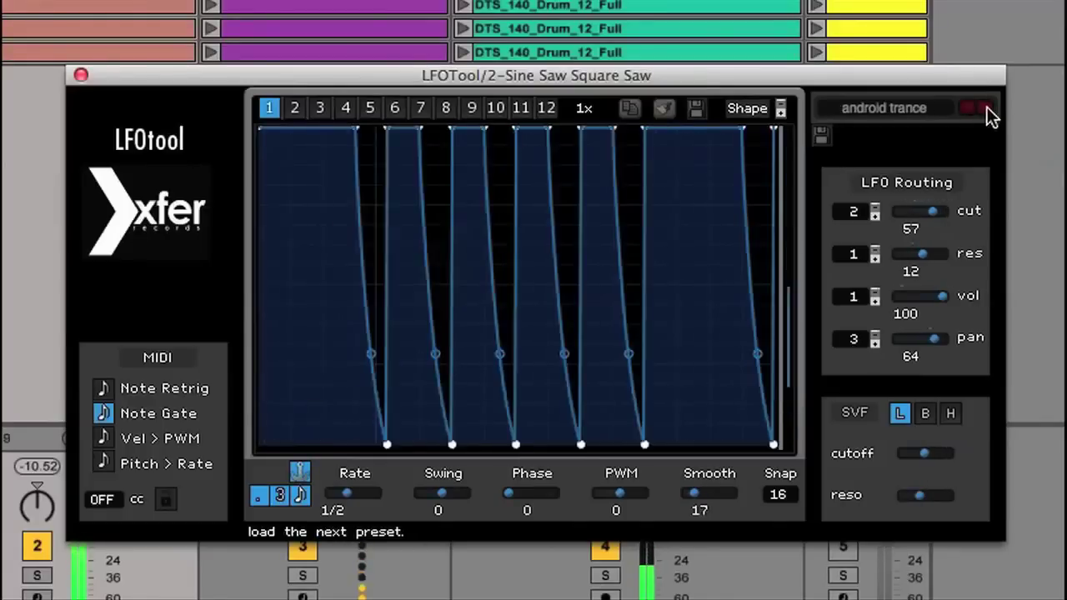
{"action": "left_click", "coordinate": [987, 107]}
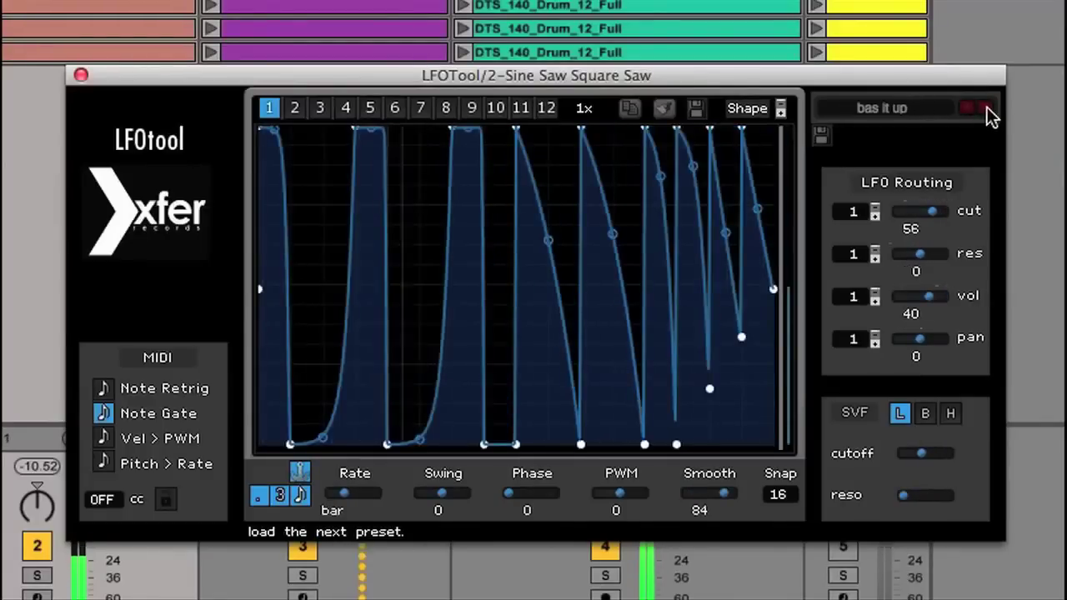